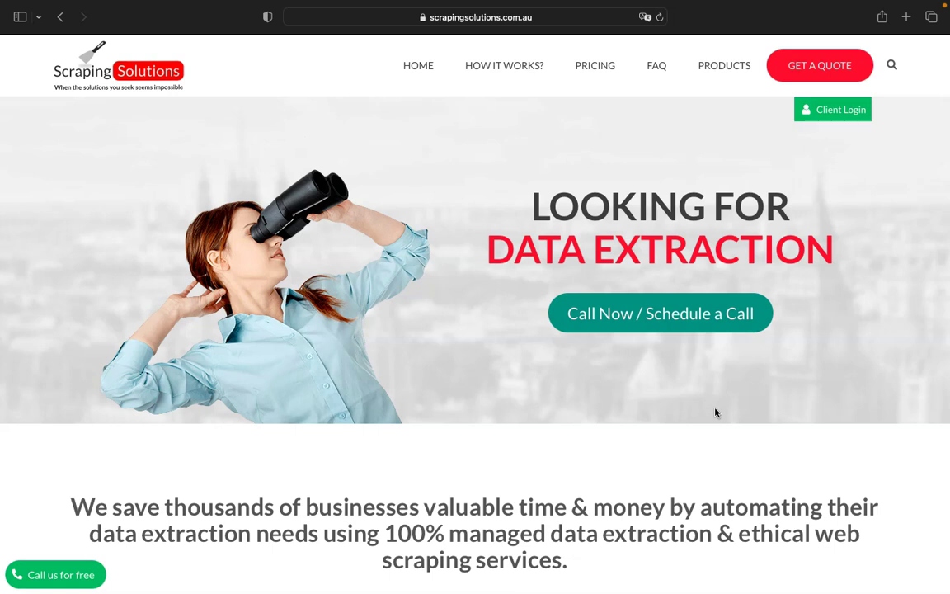
# Go through Client Login to the portal Sign in page and autofill the saved email address.
pyautogui.click(703, 391)
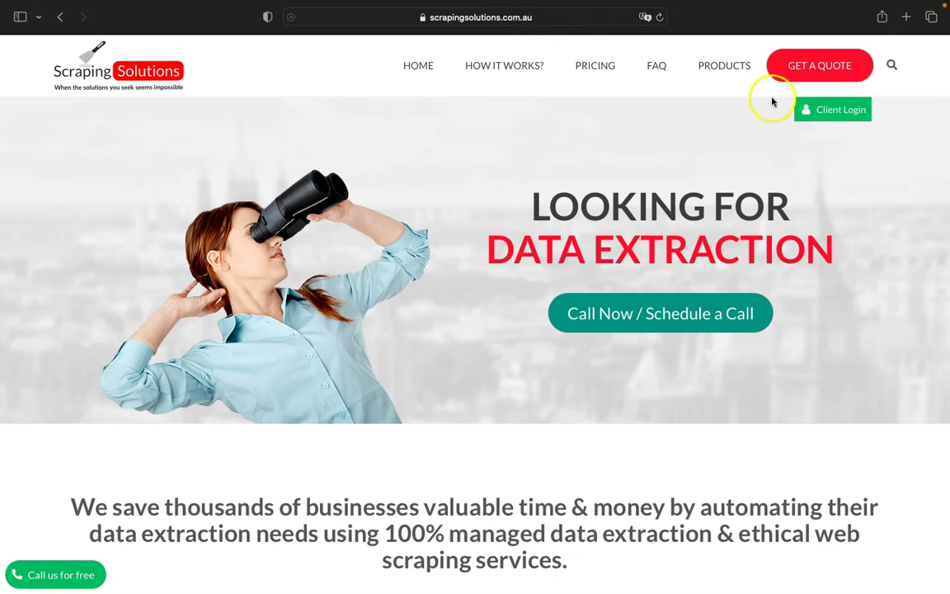
pyautogui.click(834, 111)
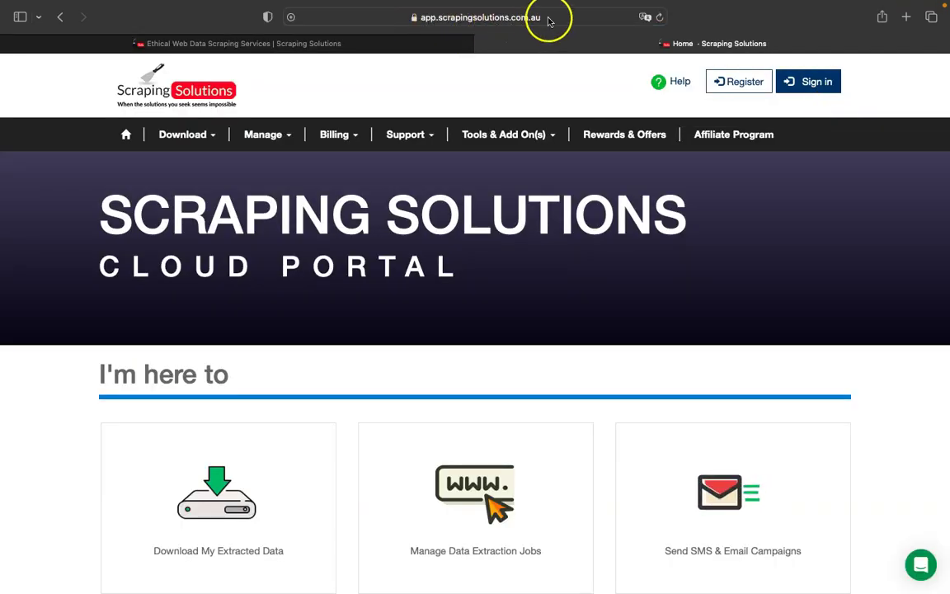
pyautogui.click(812, 83)
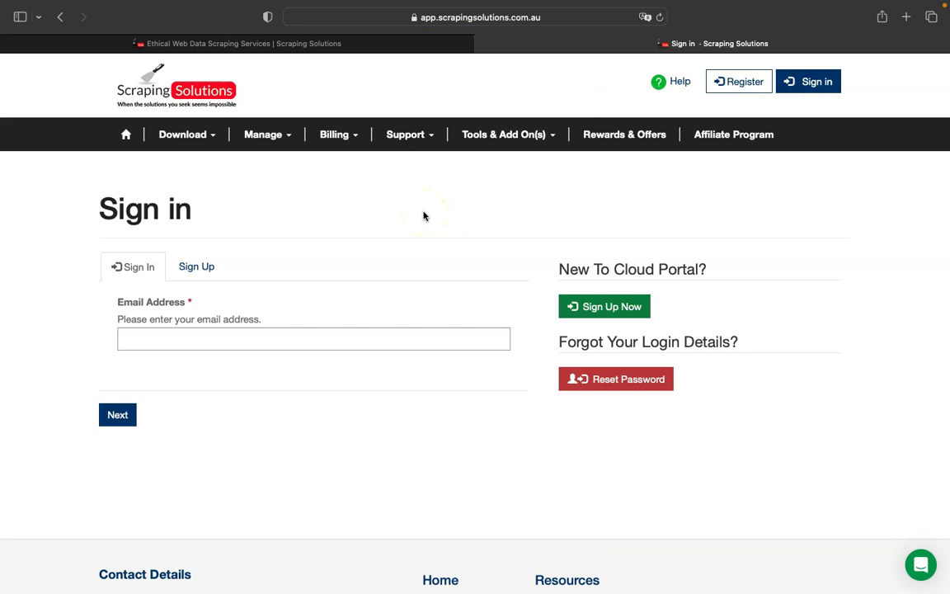
pyautogui.click(259, 338)
pyautogui.click(244, 368)
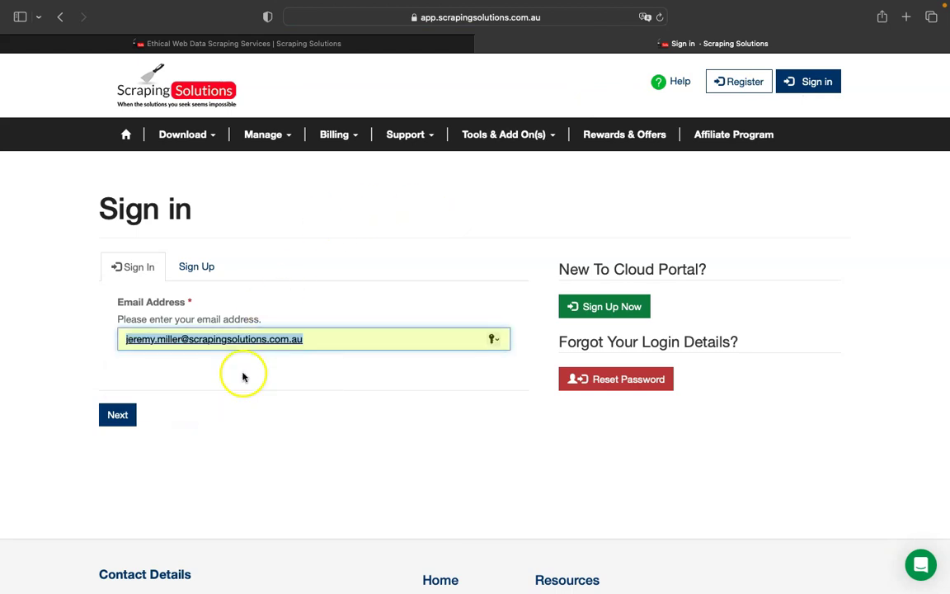
# Request a login code, then copy the 4-digit code from the authentication email in Outlook.
pyautogui.click(121, 416)
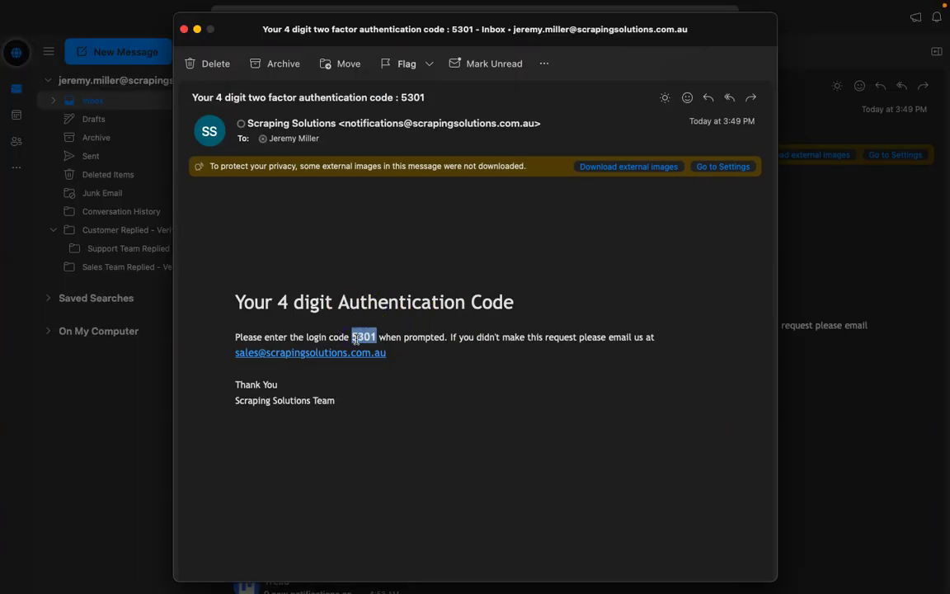
pyautogui.rightClick(357, 338)
pyautogui.click(397, 396)
# Paste the copied login code into the 4 Digit Code field and validate it.
pyautogui.hotkey('ctrl', 'Right')
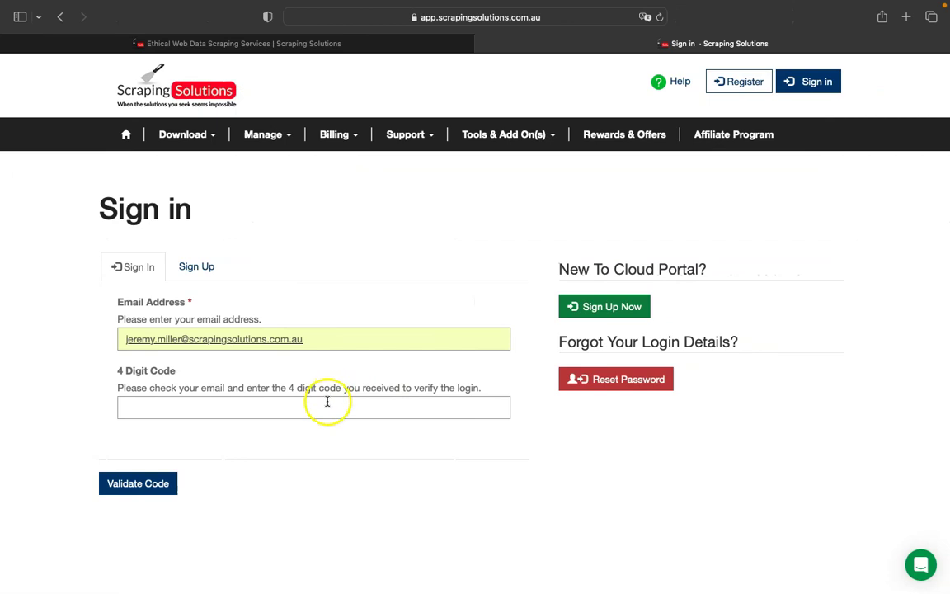
pyautogui.click(328, 402)
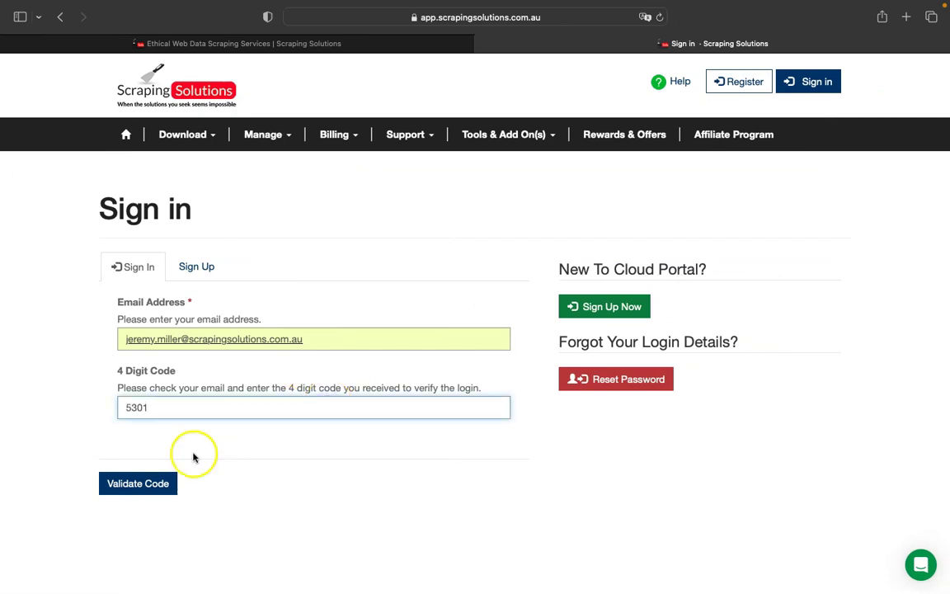
pyautogui.click(152, 485)
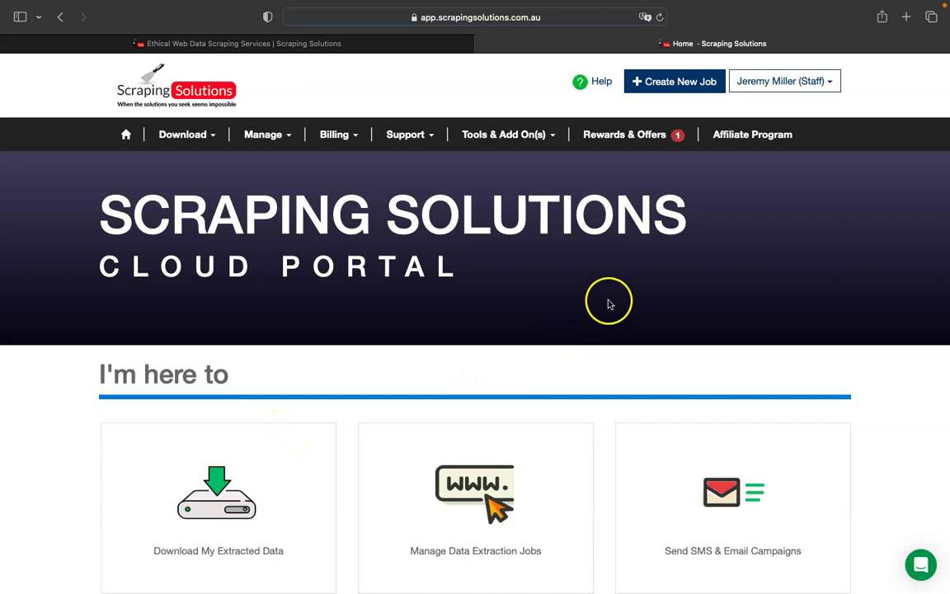
# Create a new job named test123 with Zillow as the website, then scroll to its search filters.
pyautogui.click(670, 84)
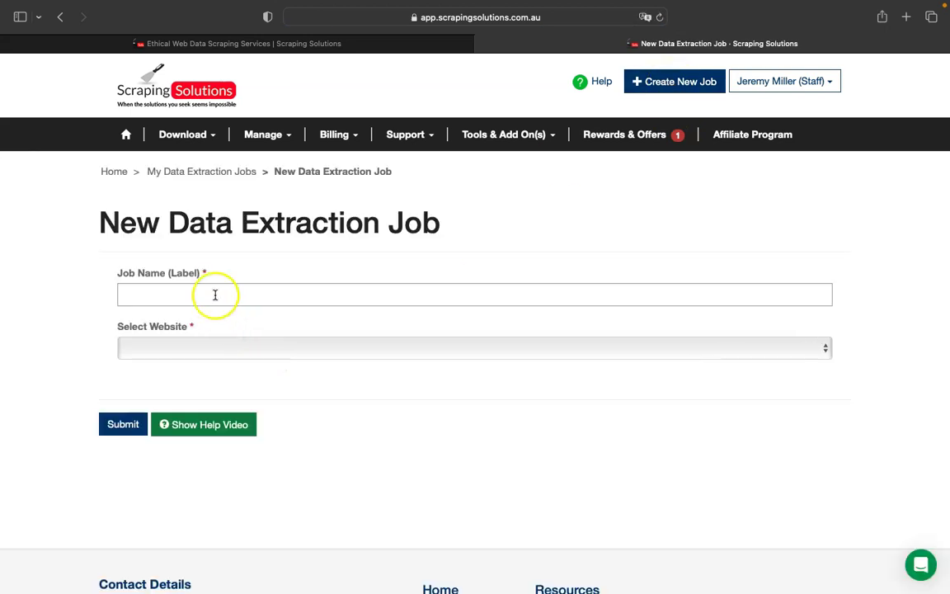
pyautogui.click(215, 292)
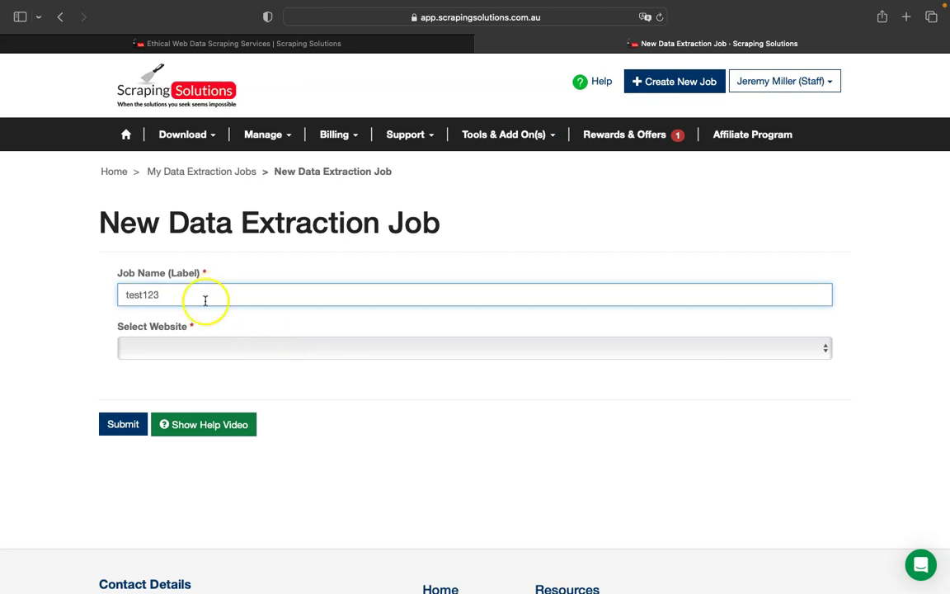
pyautogui.click(192, 346)
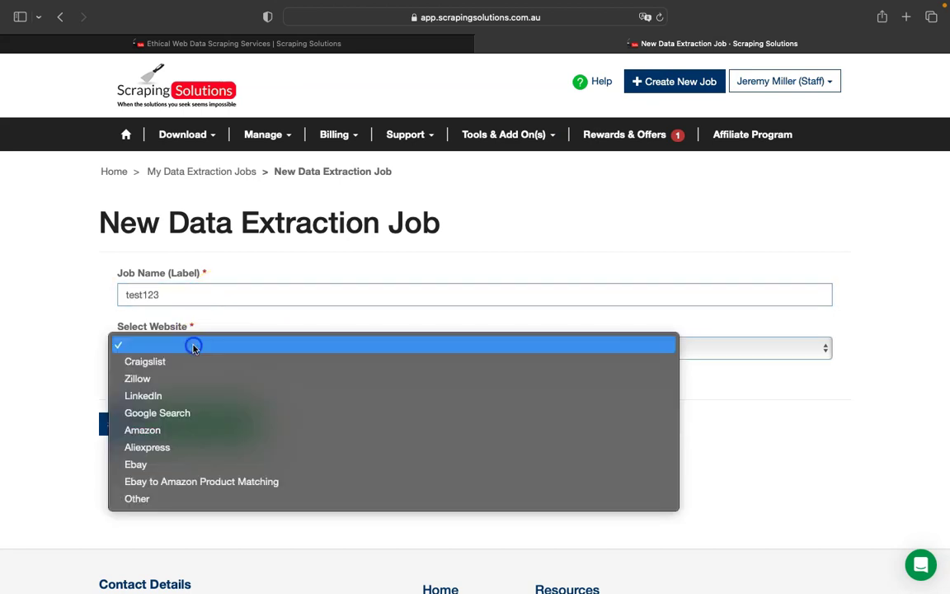
pyautogui.click(138, 379)
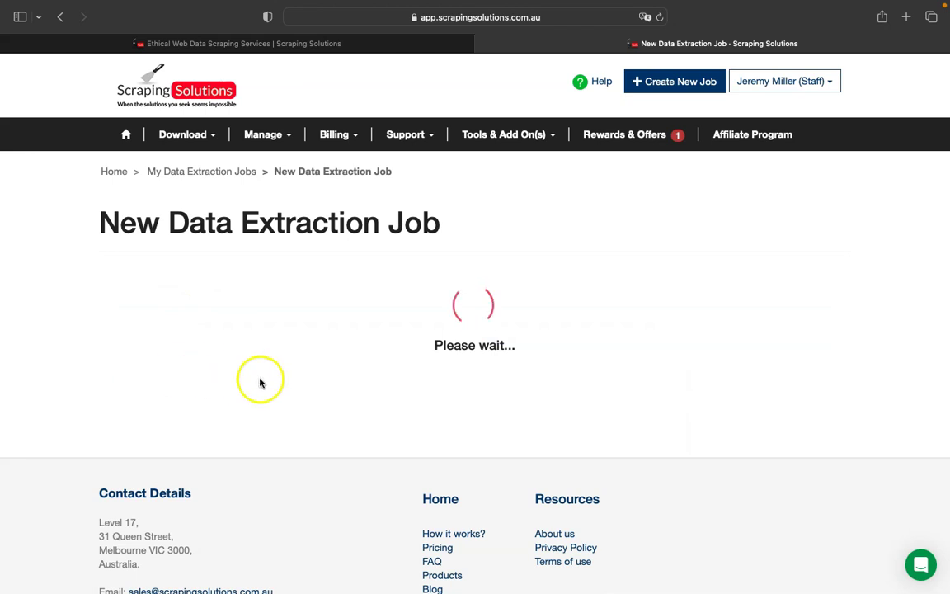
pyautogui.scroll(-2, 445, 449)
pyautogui.scroll(-2, 444, 449)
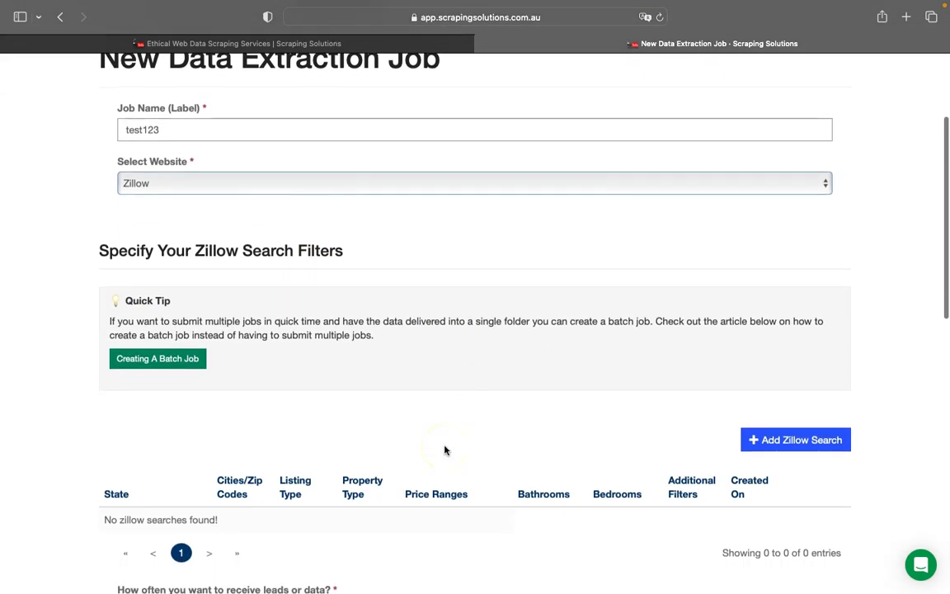
pyautogui.scroll(-1, 330, 360)
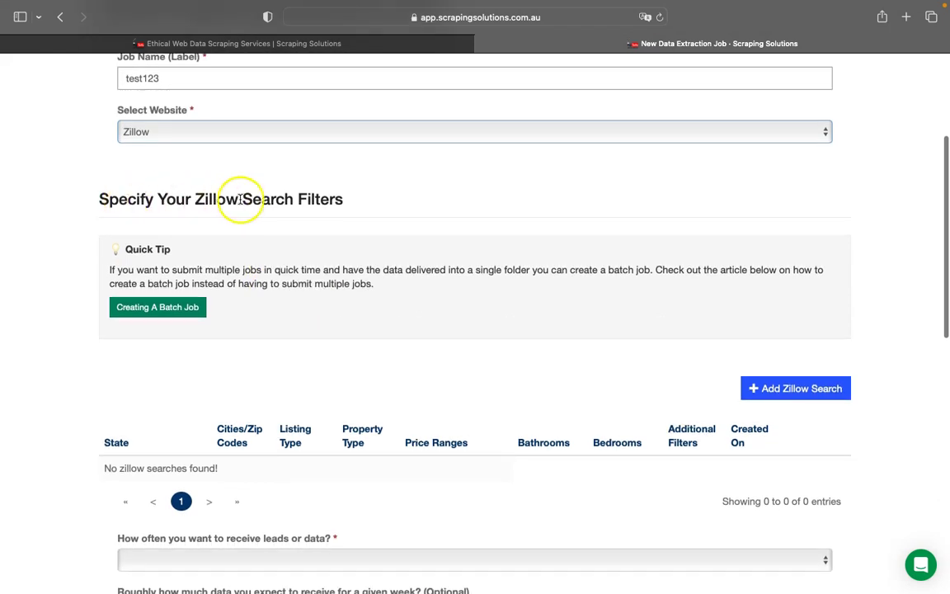
# Add a Zillow search and set its State to TN - Tennessee.
pyautogui.click(803, 389)
pyautogui.click(494, 341)
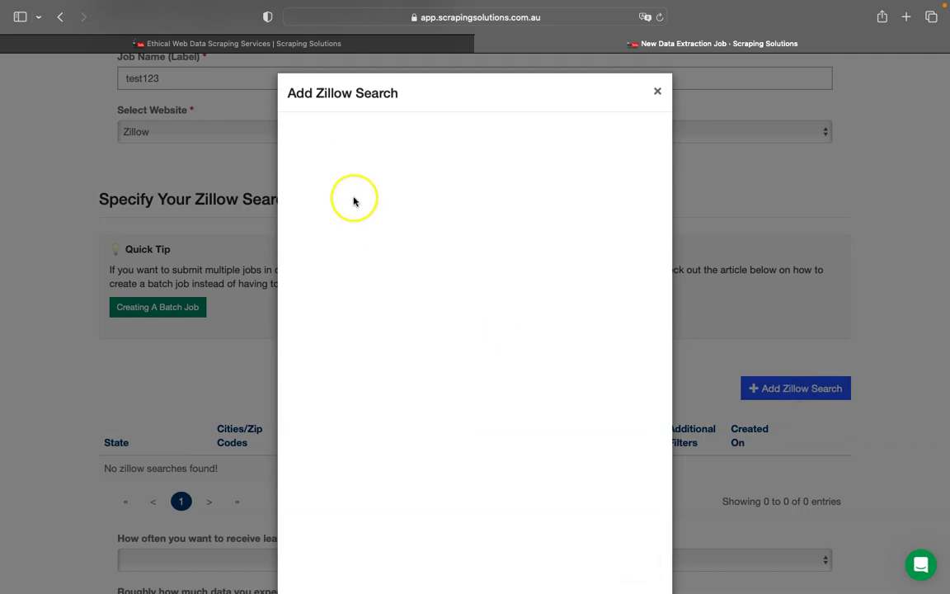
pyautogui.scroll(-1, 378, 339)
pyautogui.scroll(-5, 382, 335)
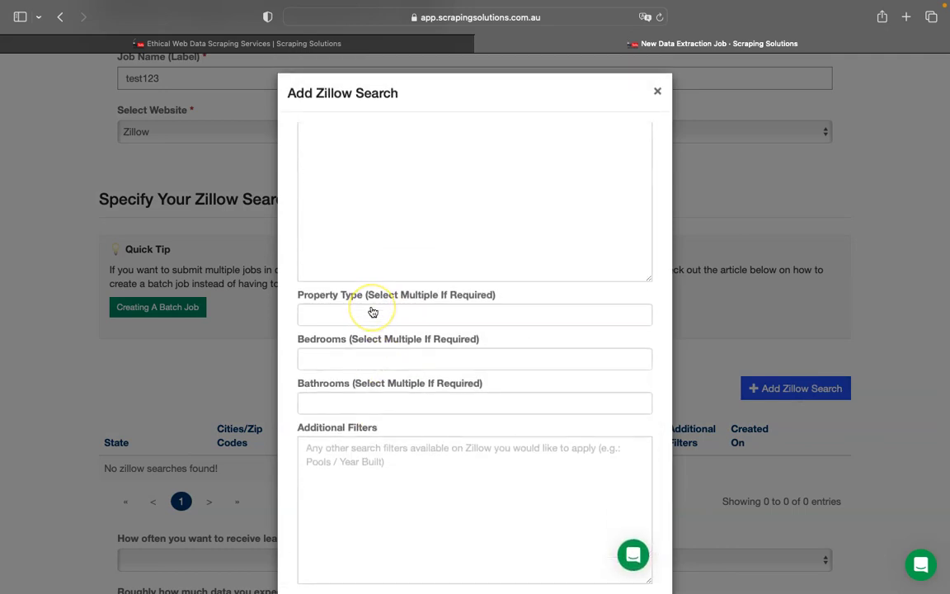
pyautogui.scroll(1, 359, 290)
pyautogui.scroll(4, 393, 263)
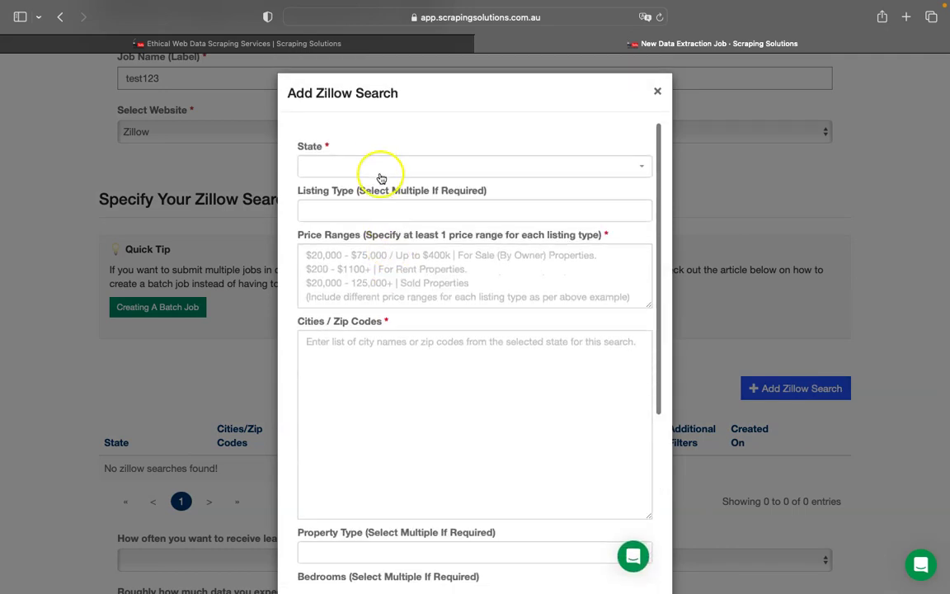
pyautogui.click(375, 165)
pyautogui.write('m')
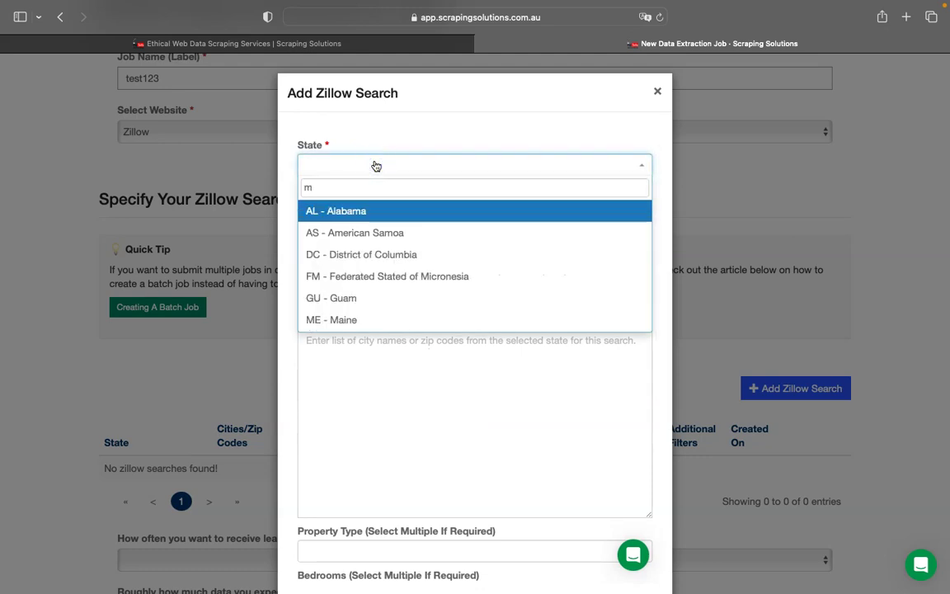
pyautogui.press('BackSpace')
pyautogui.write('tn')
pyautogui.click(340, 214)
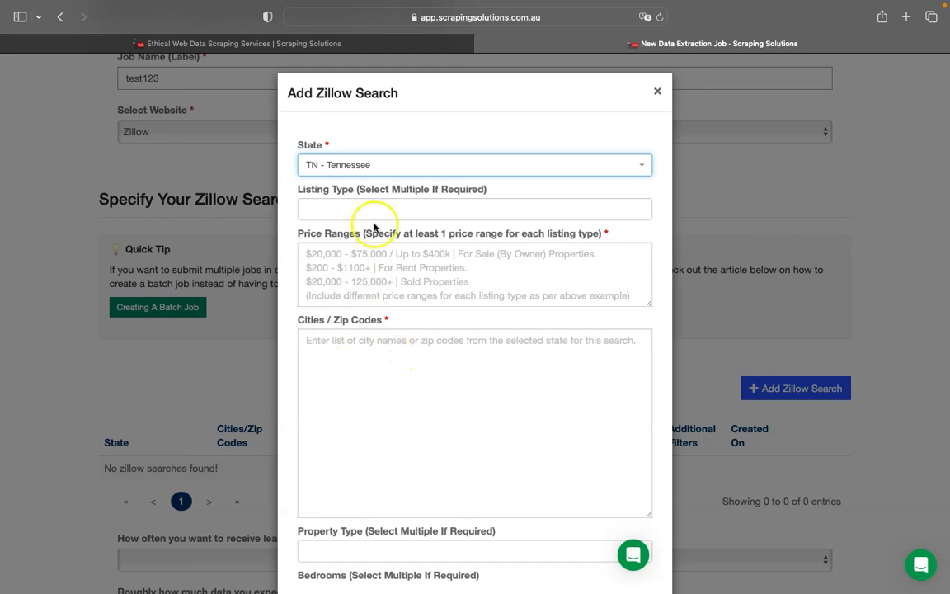
# Add For Rent (All) and For Sale (By Owner) listing types and enter cities memphis and nashville.
pyautogui.click(367, 212)
pyautogui.click(362, 238)
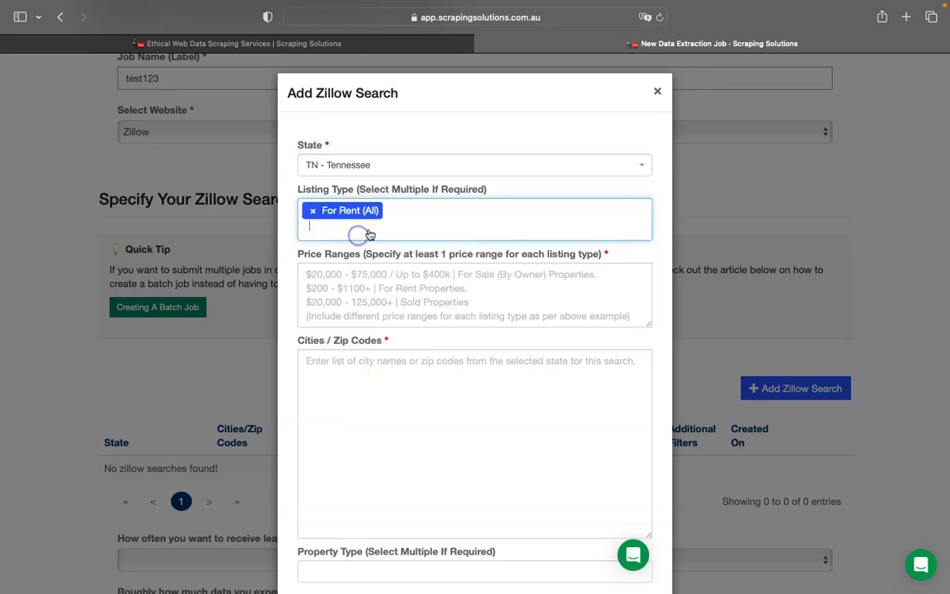
pyautogui.click(422, 225)
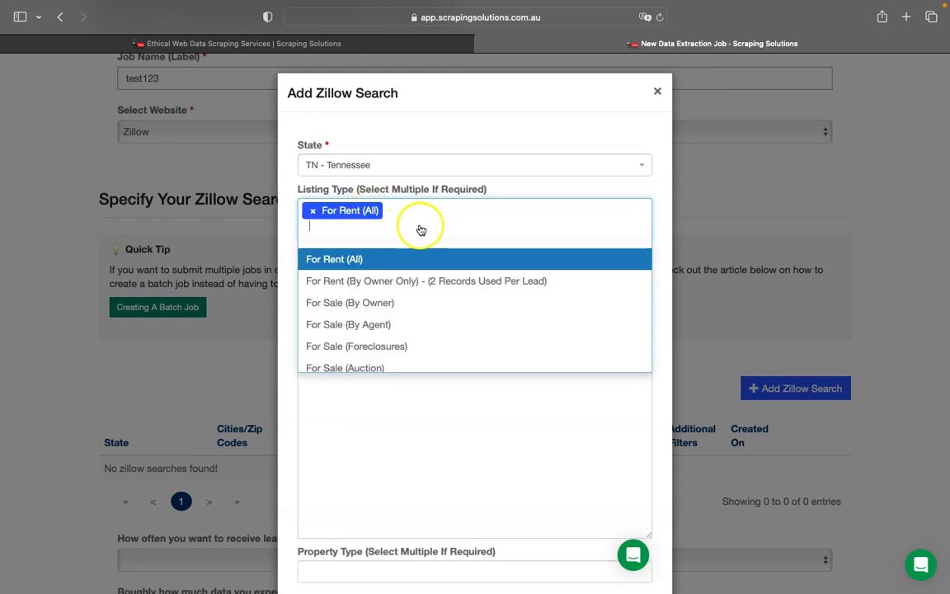
pyautogui.click(390, 302)
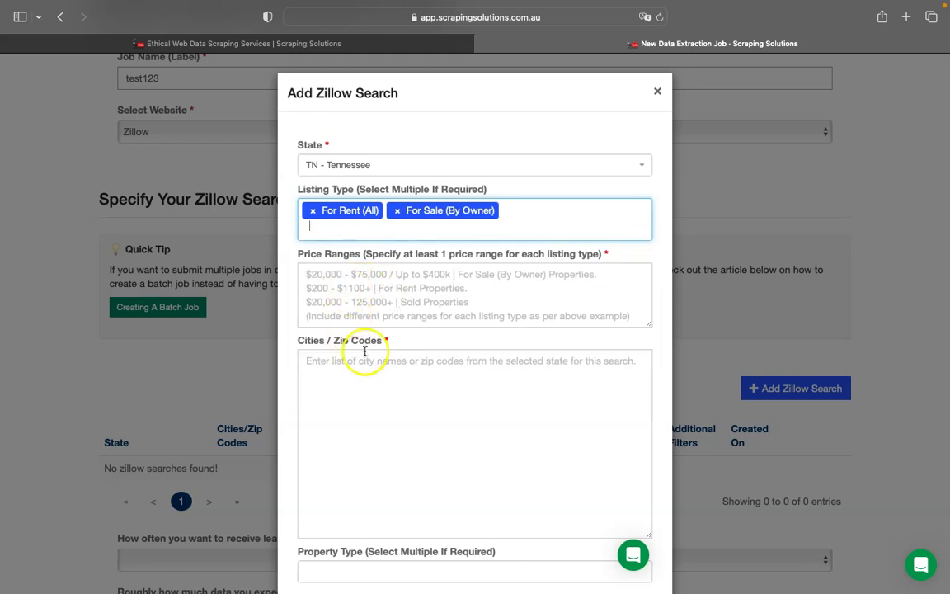
pyautogui.click(364, 380)
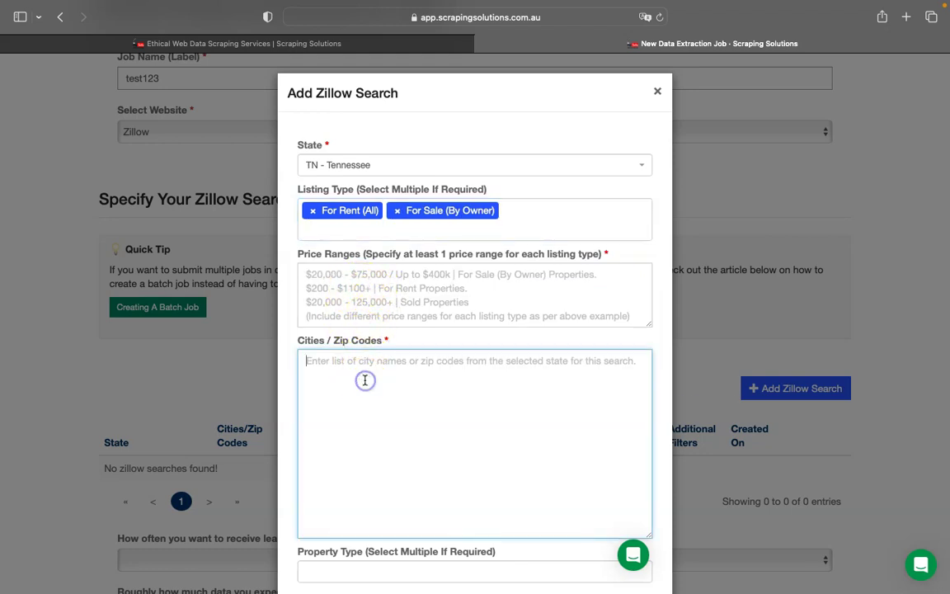
pyautogui.write('memphis')
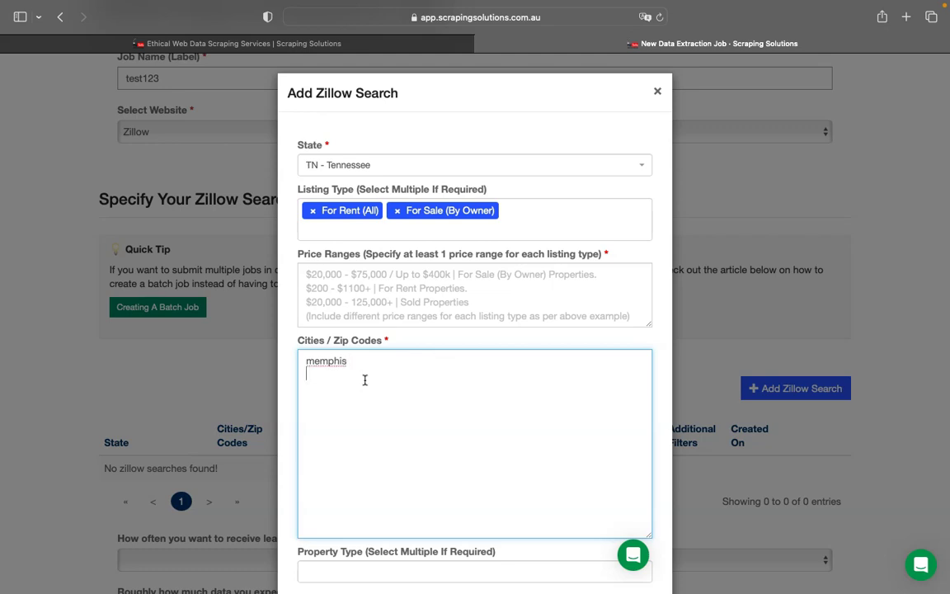
pyautogui.write('e')
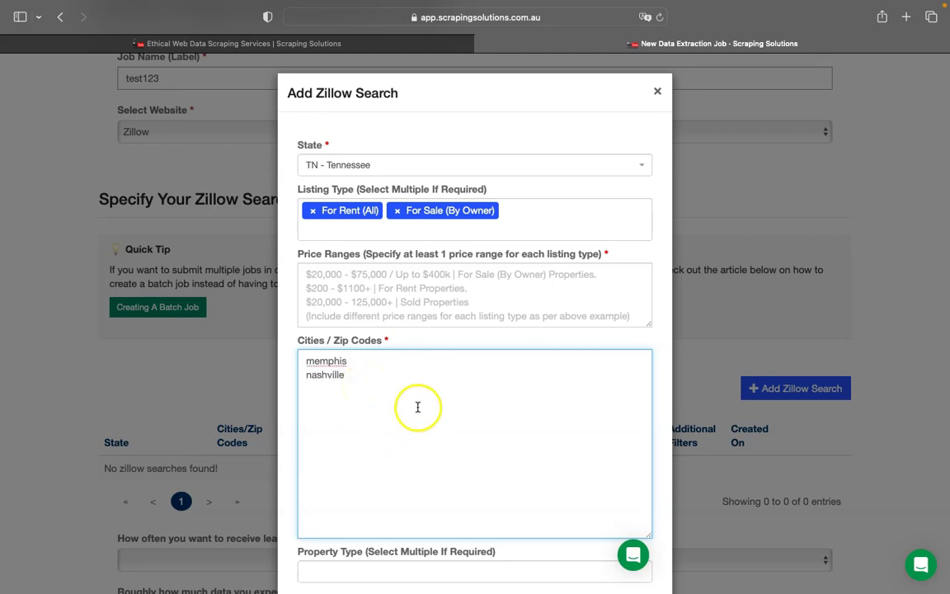
pyautogui.scroll(-3, 412, 350)
pyautogui.scroll(2, 412, 352)
pyautogui.scroll(2, 412, 352)
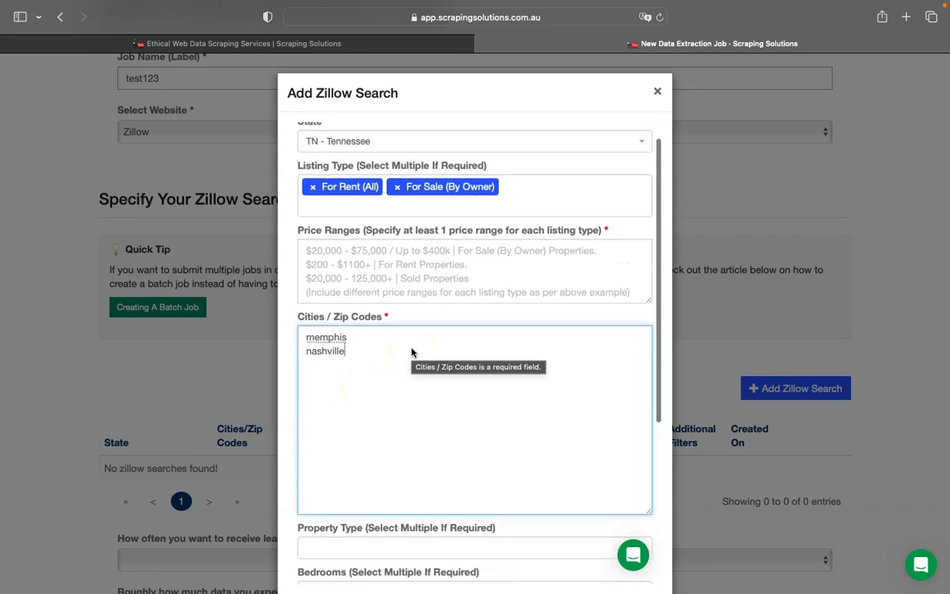
# Set the search's property types to Any and Condos/co-ops.
pyautogui.click(396, 259)
pyautogui.write('Up to 400K')
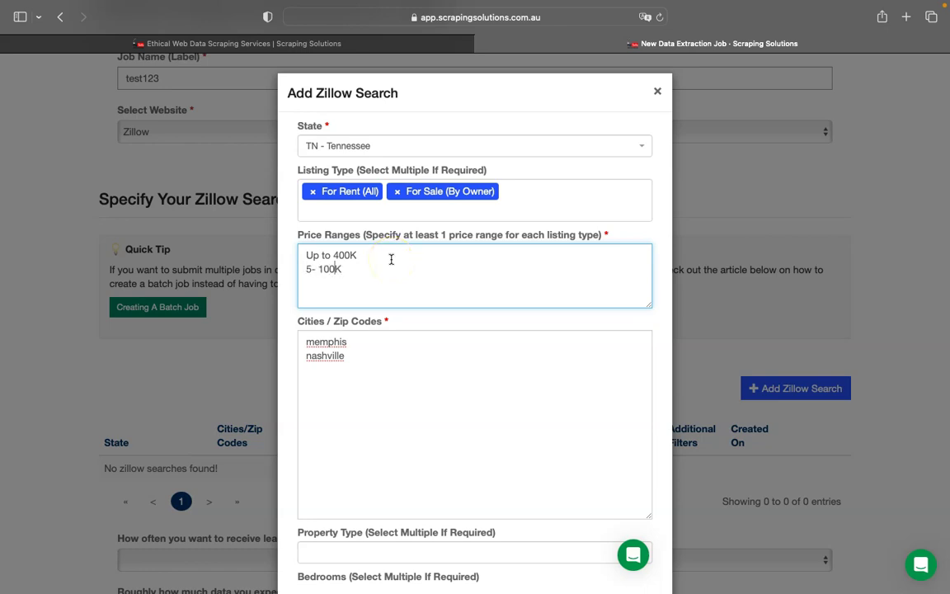
pyautogui.scroll(-5, 382, 356)
pyautogui.write('0')
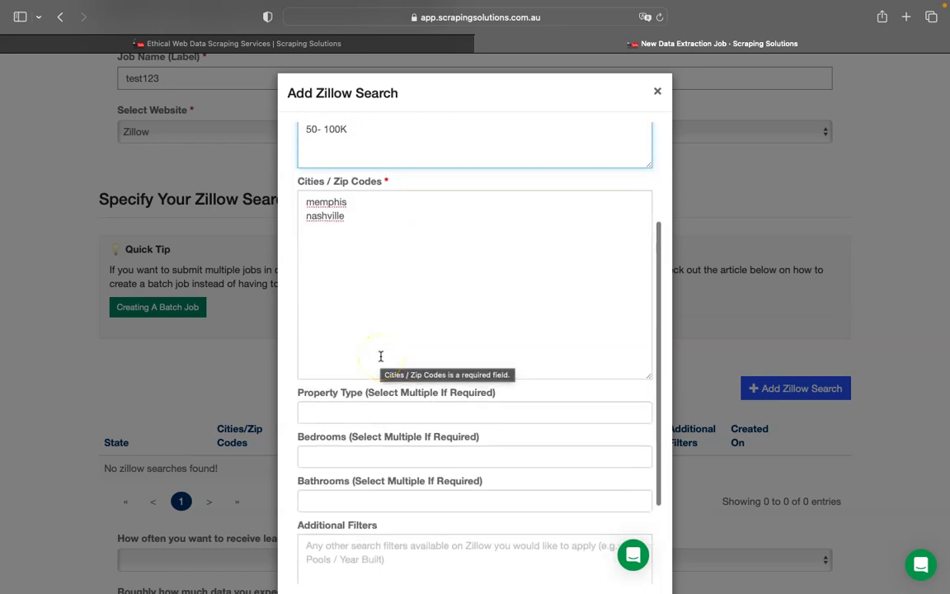
pyautogui.click(364, 395)
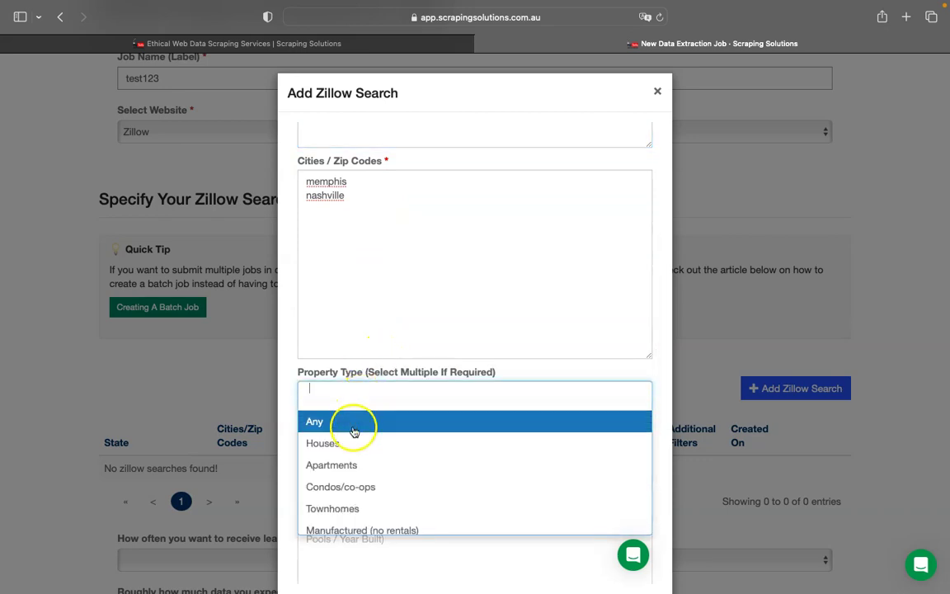
pyautogui.click(354, 424)
pyautogui.click(408, 413)
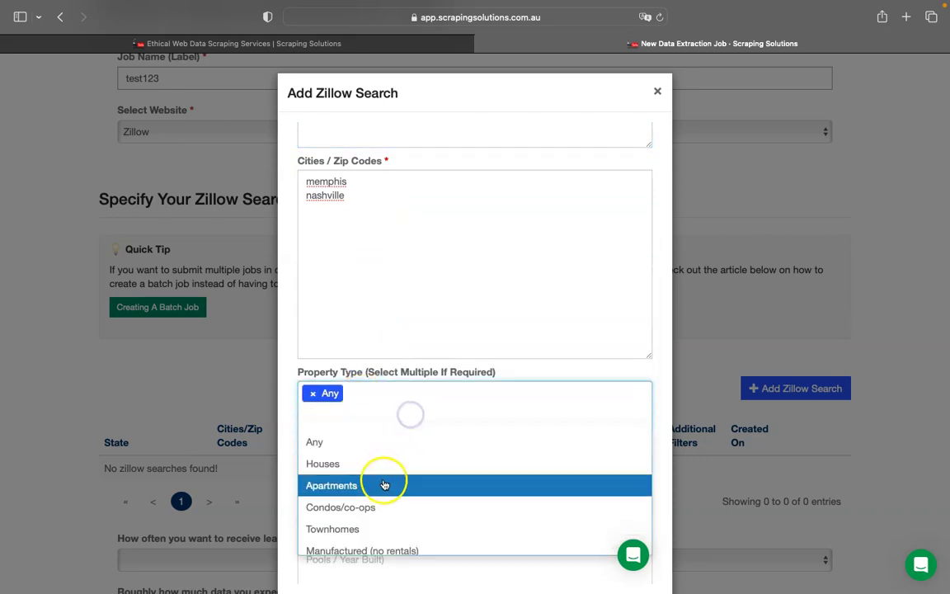
pyautogui.click(384, 506)
# Set bedrooms to 3+ and bathrooms to 2+.
pyautogui.click(373, 455)
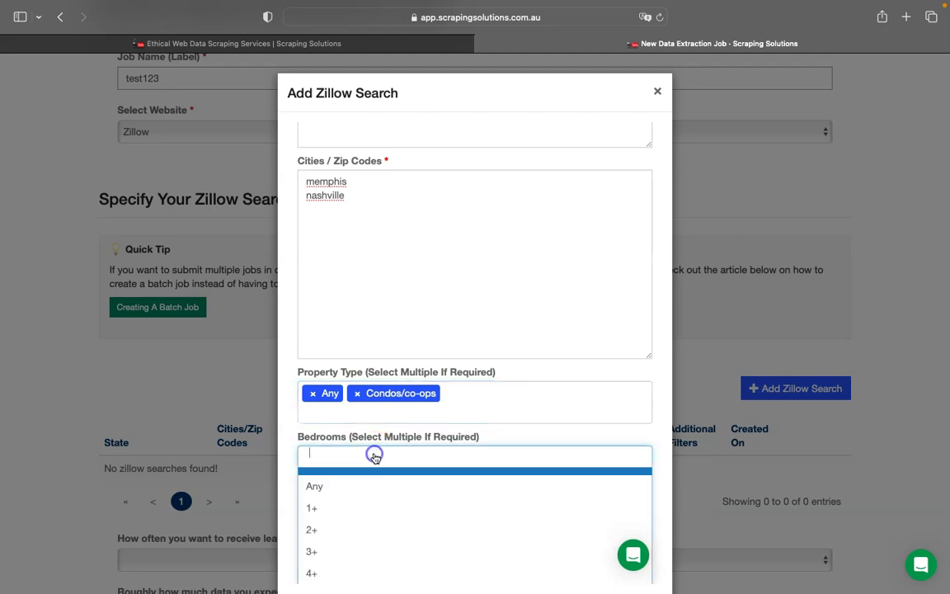
pyautogui.click(352, 508)
pyautogui.scroll(-1, 383, 479)
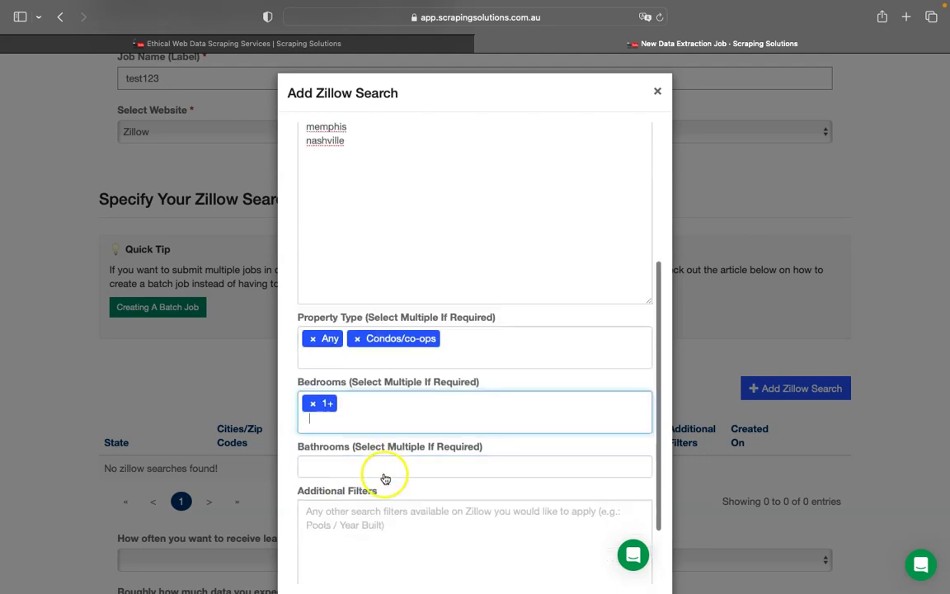
pyautogui.click(386, 424)
pyautogui.click(360, 477)
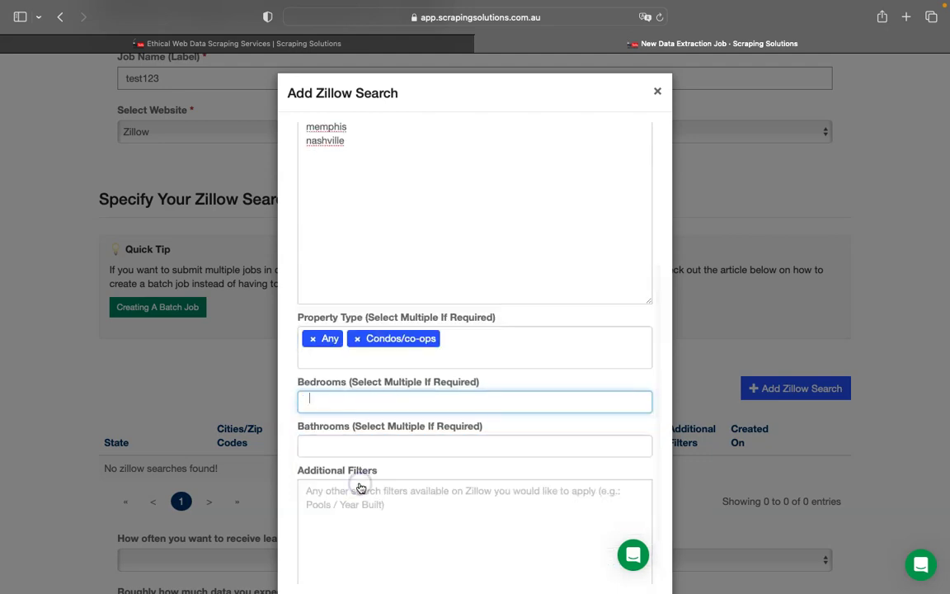
pyautogui.click(379, 399)
pyautogui.click(352, 494)
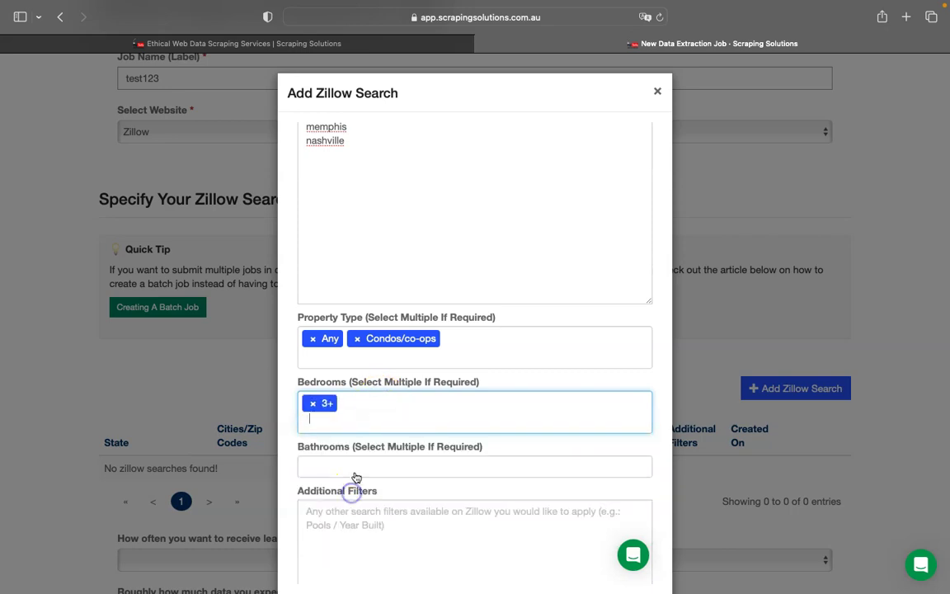
pyautogui.click(357, 468)
pyautogui.click(352, 542)
# Enter 'swimming pool' as an additional filter.
pyautogui.scroll(-1, 478, 386)
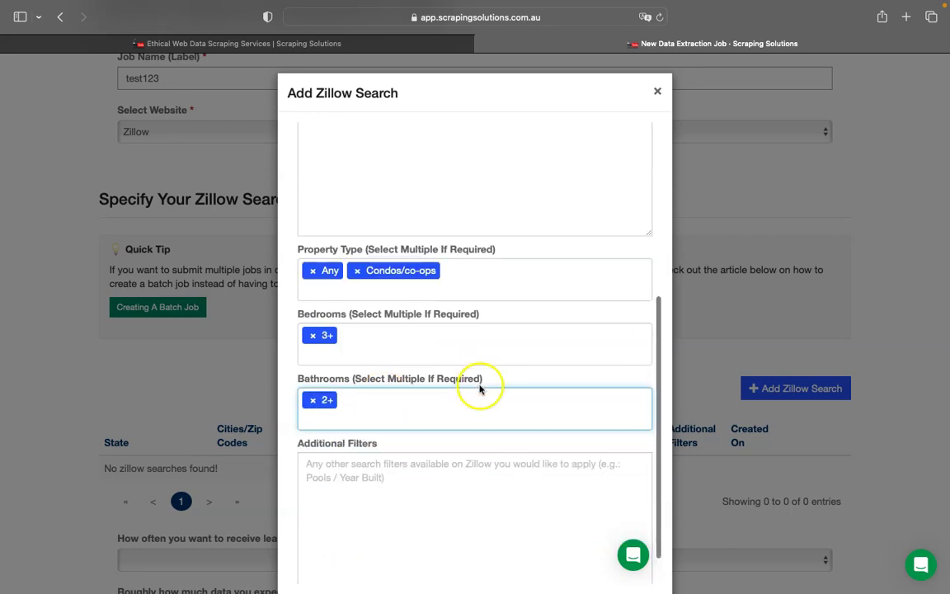
pyautogui.scroll(-1, 456, 421)
pyautogui.click(449, 441)
pyautogui.write('swimming pool')
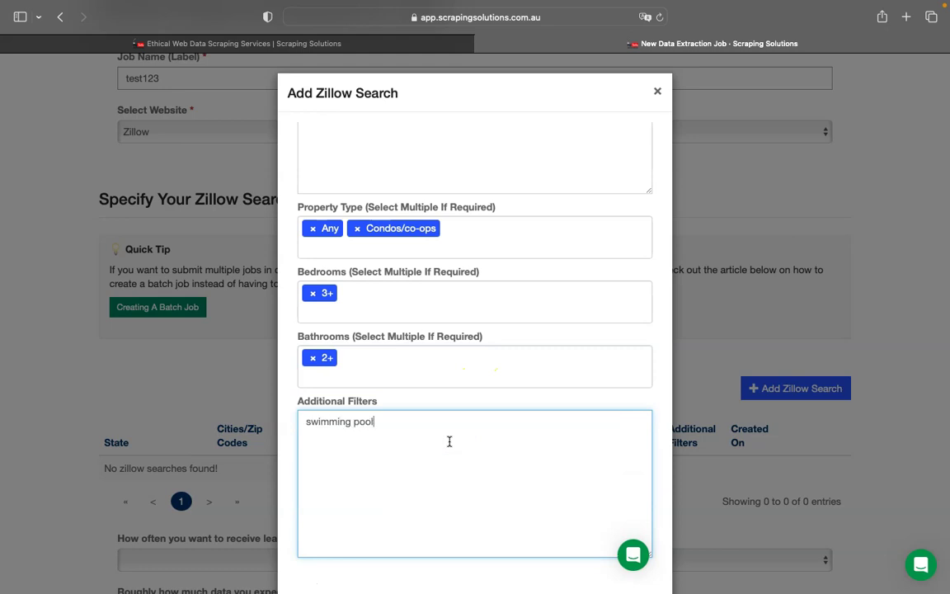
pyautogui.scroll(-1, 516, 336)
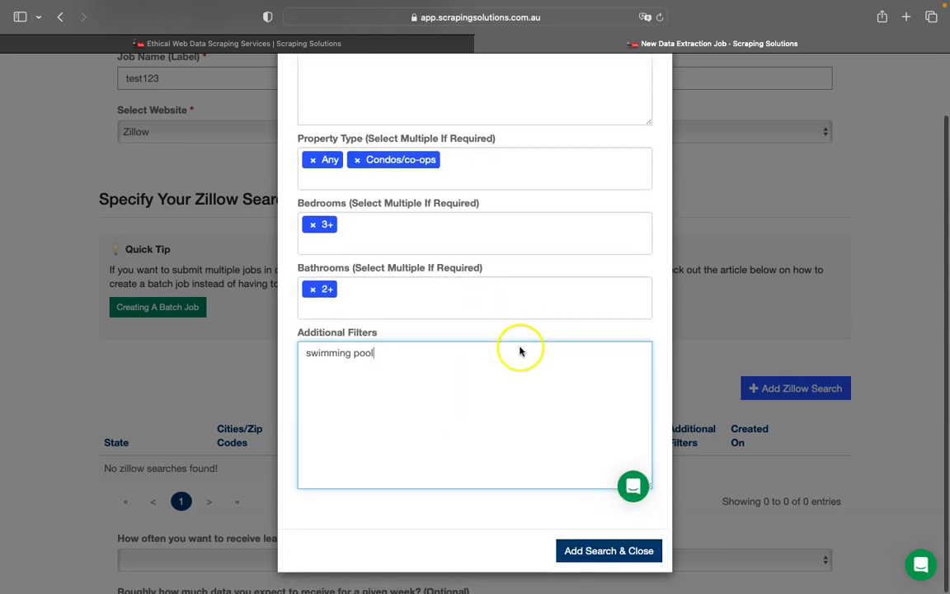
# Save the search with Add Search & Close and review its TN - Tennessee row in the searches table.
pyautogui.click(621, 559)
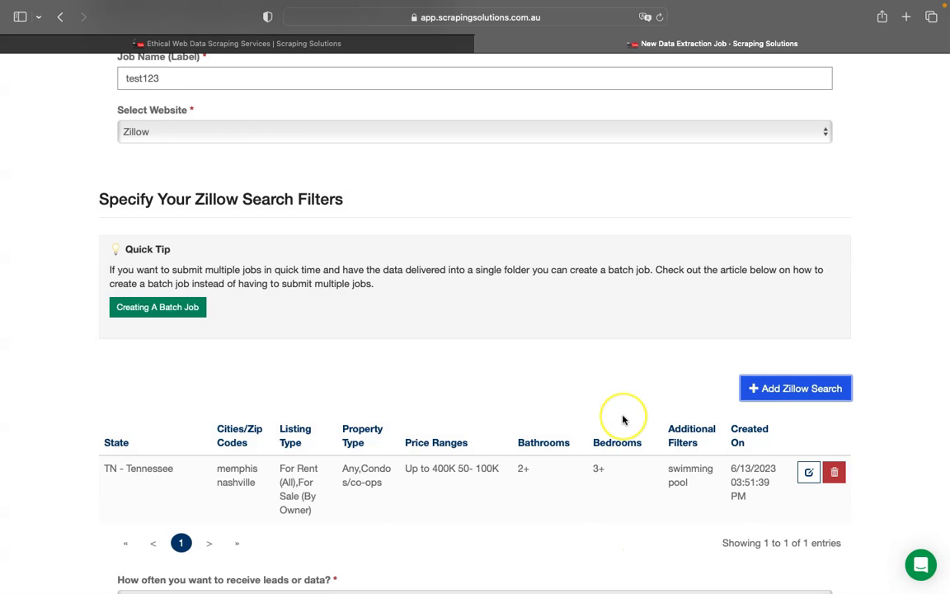
pyautogui.scroll(-3, 487, 421)
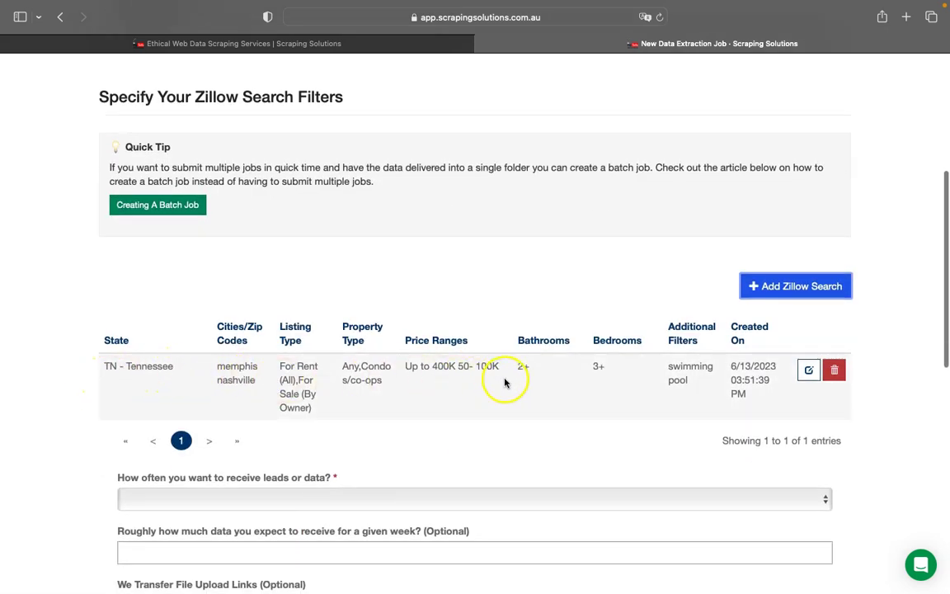
pyautogui.scroll(-3, 724, 416)
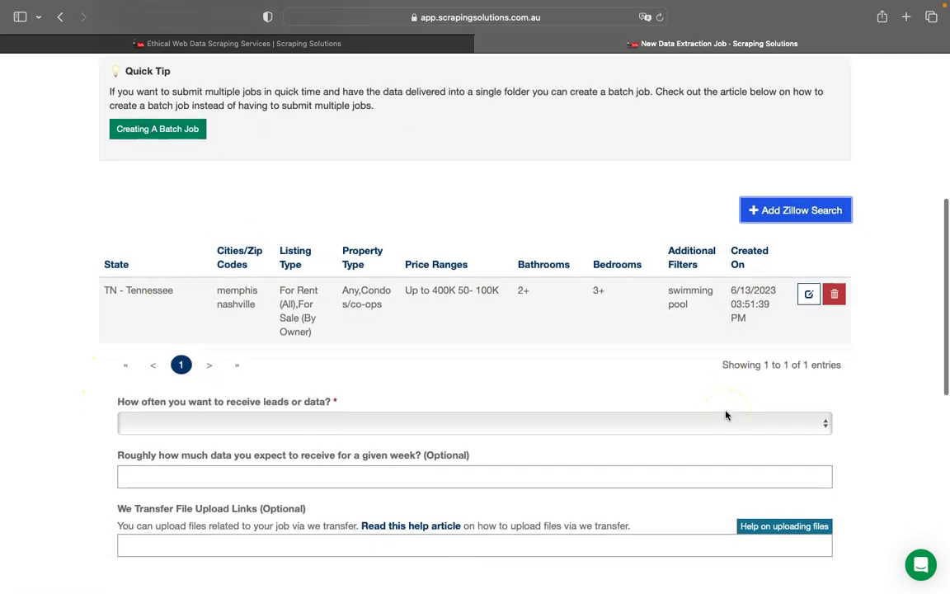
# Edit the saved Tennessee search to add 1+ bedrooms alongside 3+, then Update & Close.
pyautogui.click(808, 283)
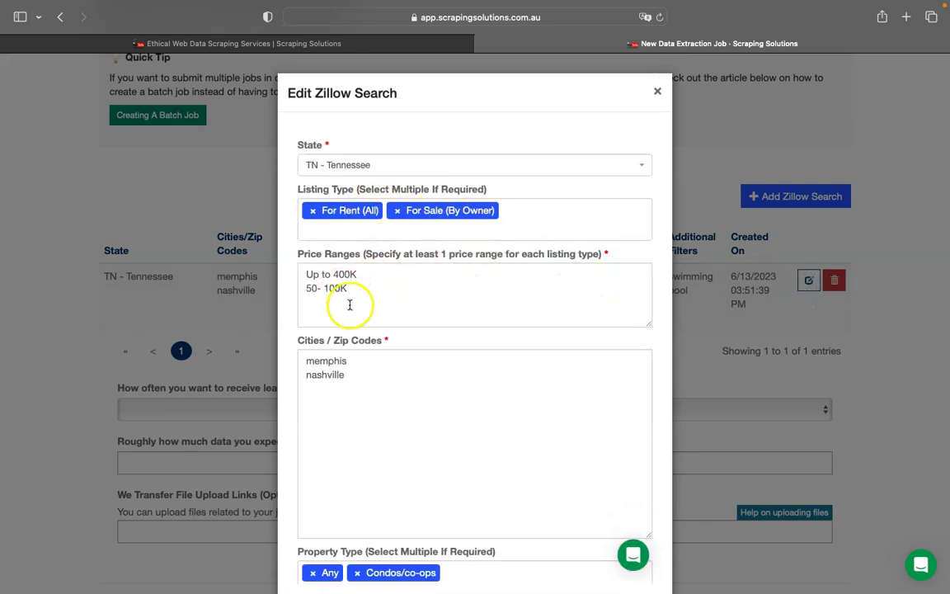
pyautogui.scroll(-5, 362, 478)
pyautogui.scroll(-4, 363, 477)
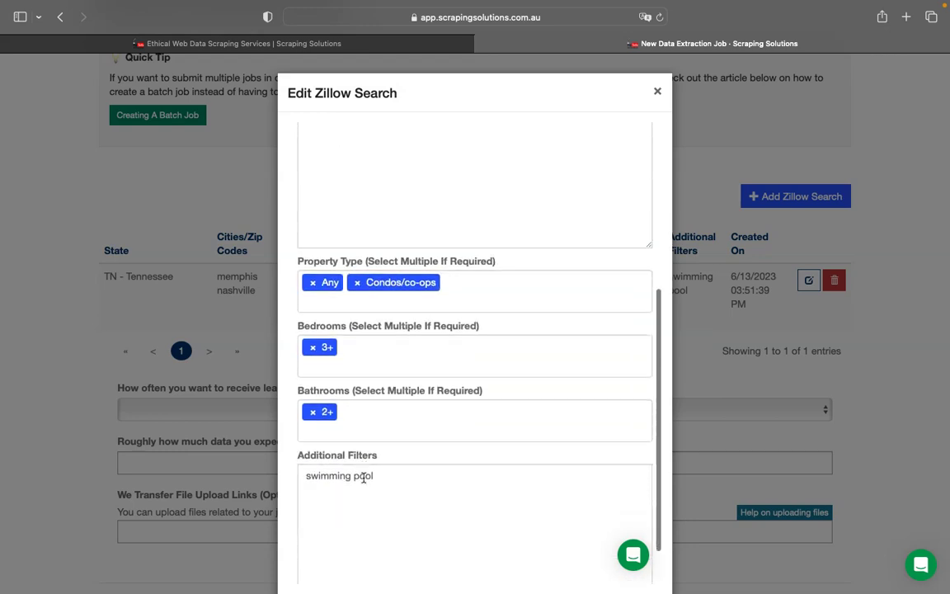
pyautogui.click(401, 338)
pyautogui.click(346, 408)
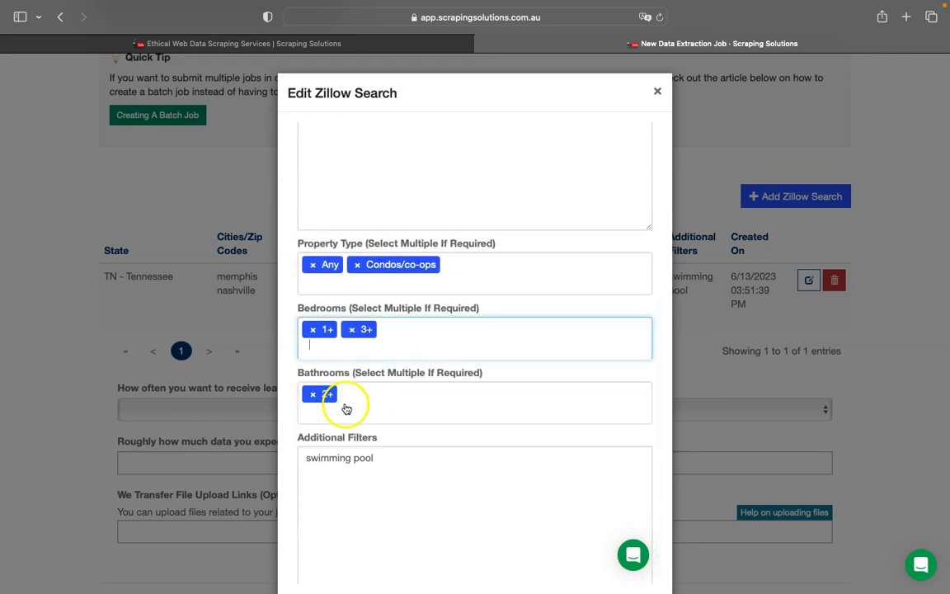
pyautogui.scroll(-1, 460, 428)
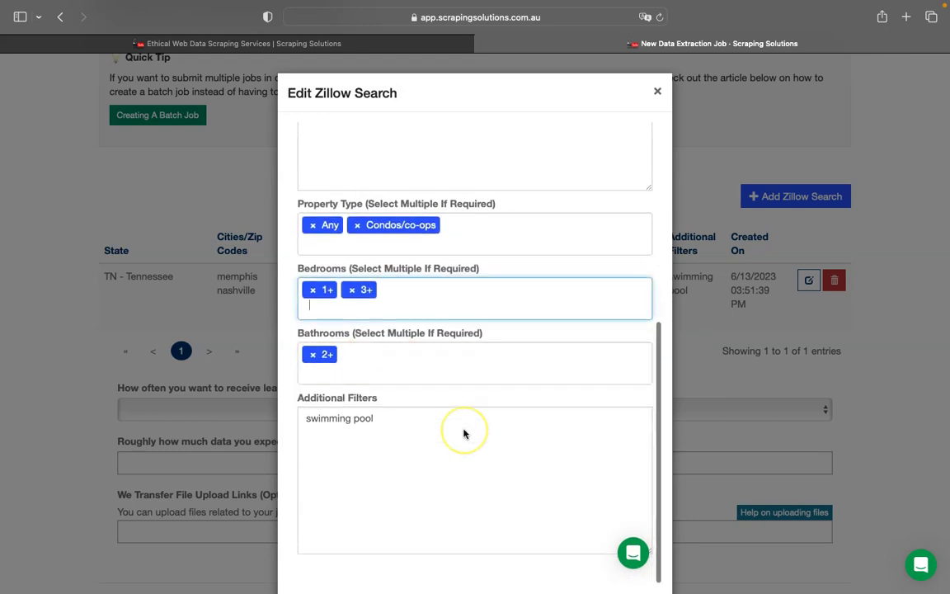
pyautogui.click(564, 490)
pyautogui.scroll(-2, 564, 489)
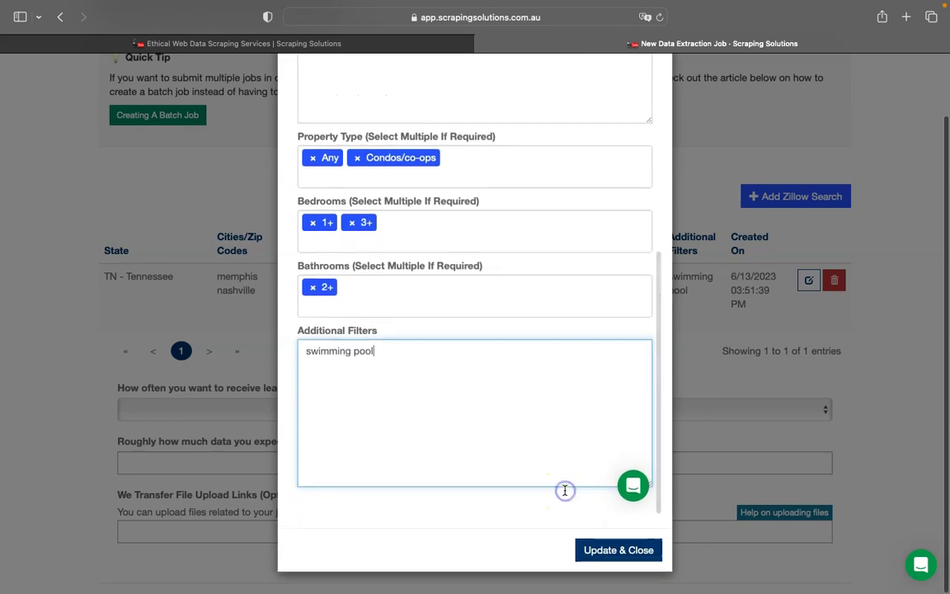
pyautogui.click(587, 551)
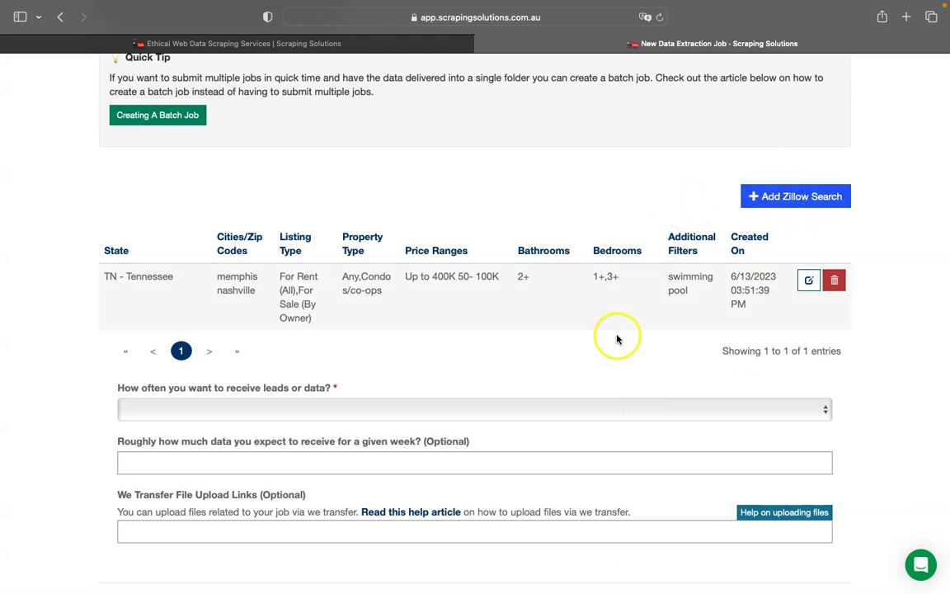
pyautogui.scroll(-3, 610, 358)
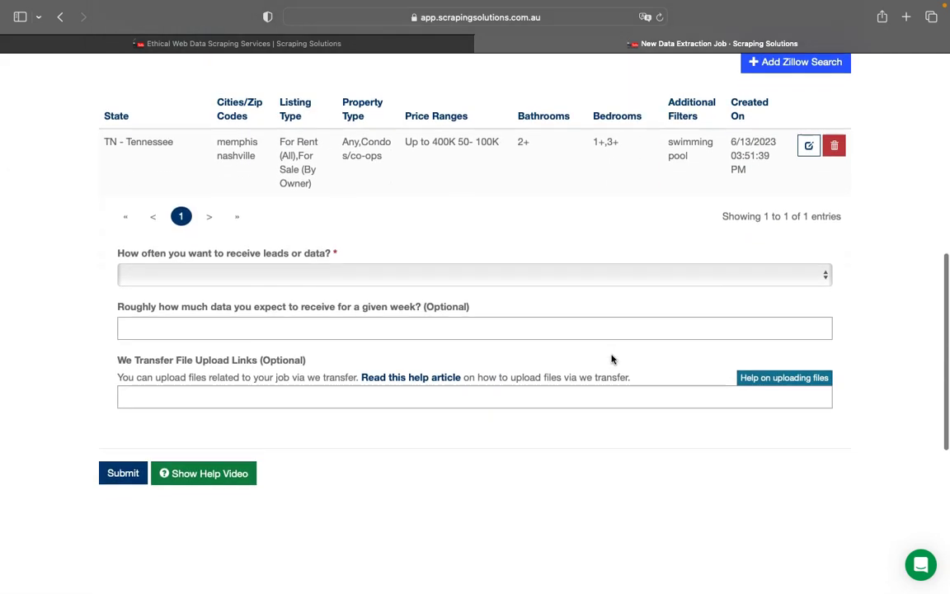
# Choose New Data Weekly delivery, fill in the weekly data field, and submit the test123 job.
pyautogui.click(263, 279)
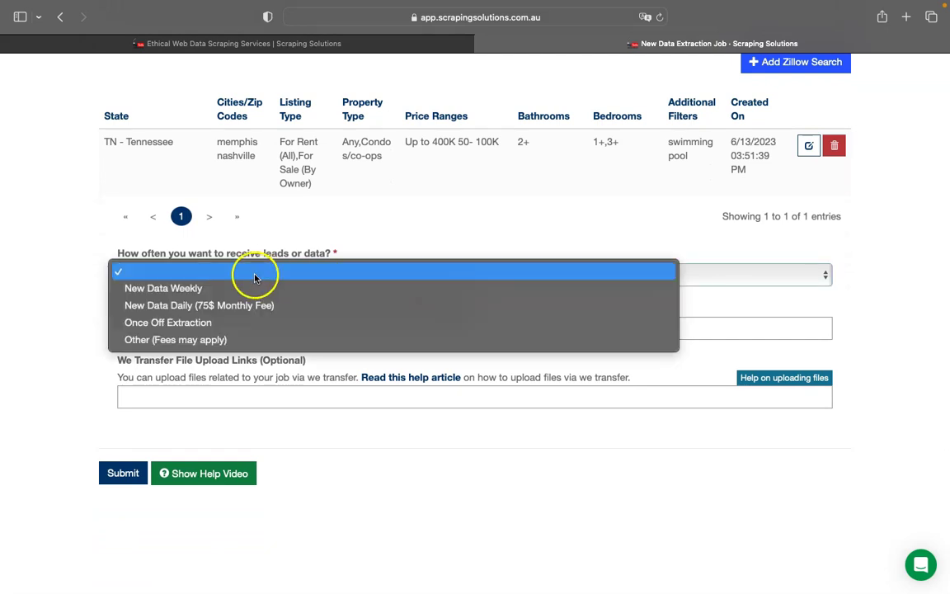
pyautogui.click(177, 289)
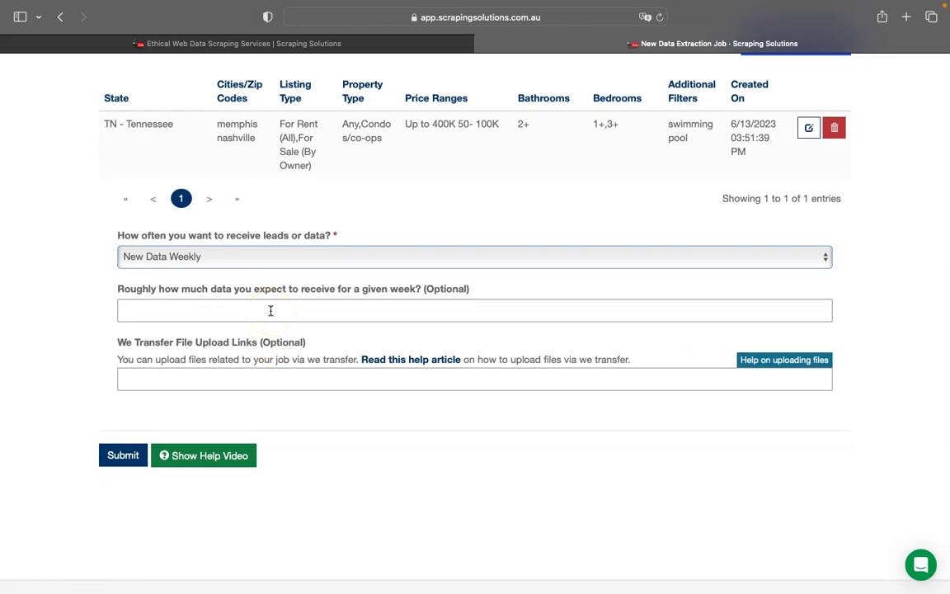
pyautogui.click(271, 310)
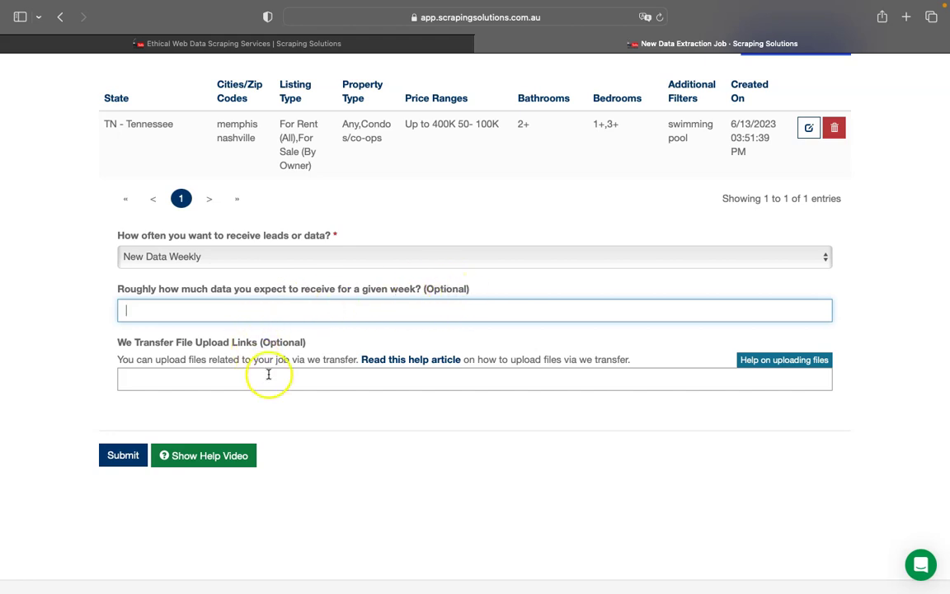
pyautogui.scroll(-1, 265, 370)
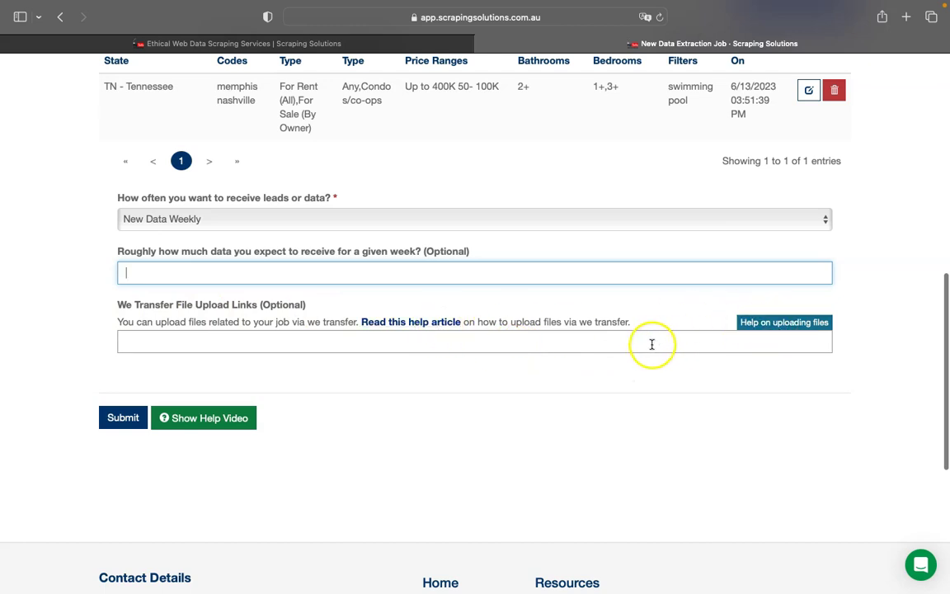
pyautogui.scroll(-2, 536, 381)
pyautogui.scroll(2, 536, 381)
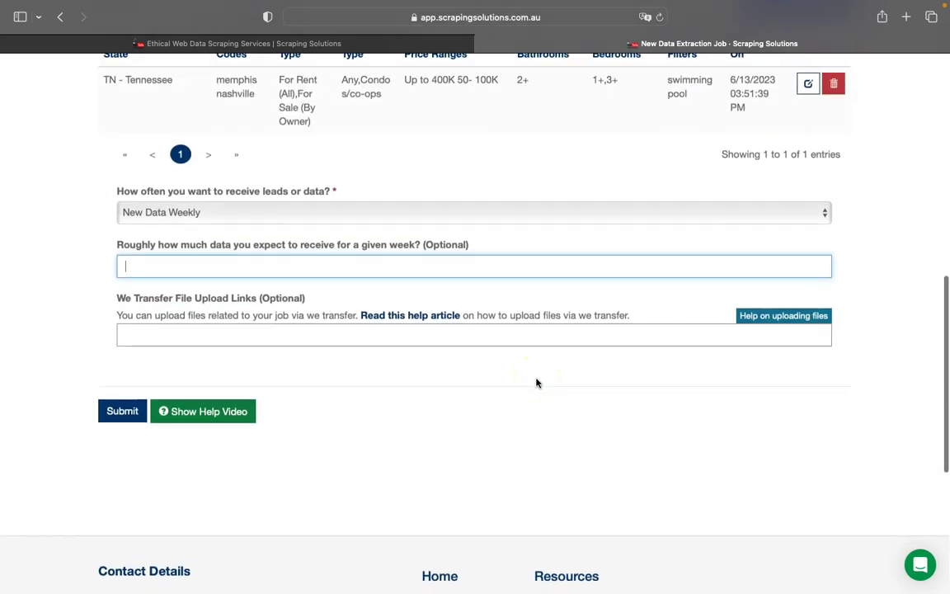
pyautogui.click(123, 426)
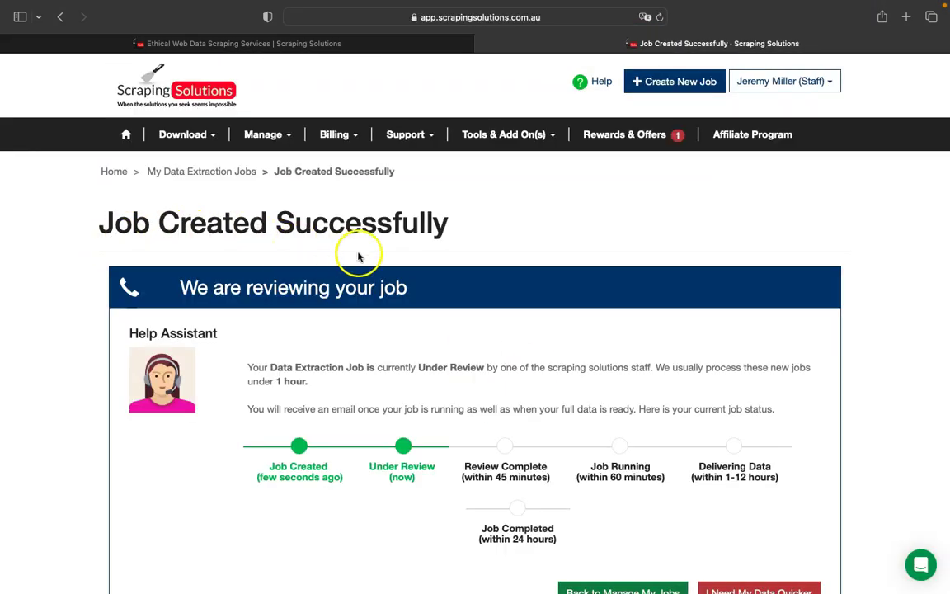
# Review the Job Created Successfully page and go back to Manage My Jobs.
pyautogui.scroll(-3, 338, 403)
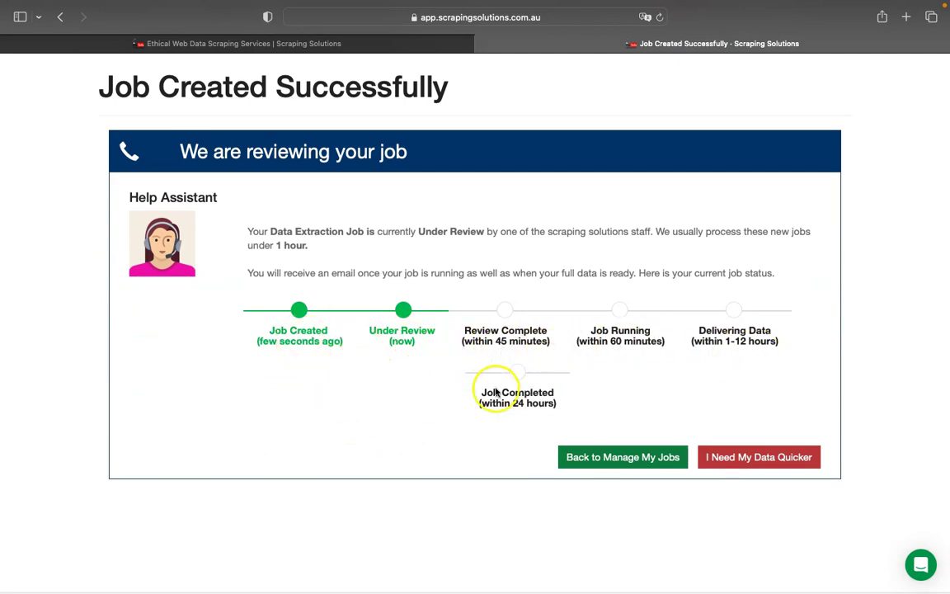
pyautogui.scroll(-1, 466, 433)
pyautogui.scroll(-1, 495, 417)
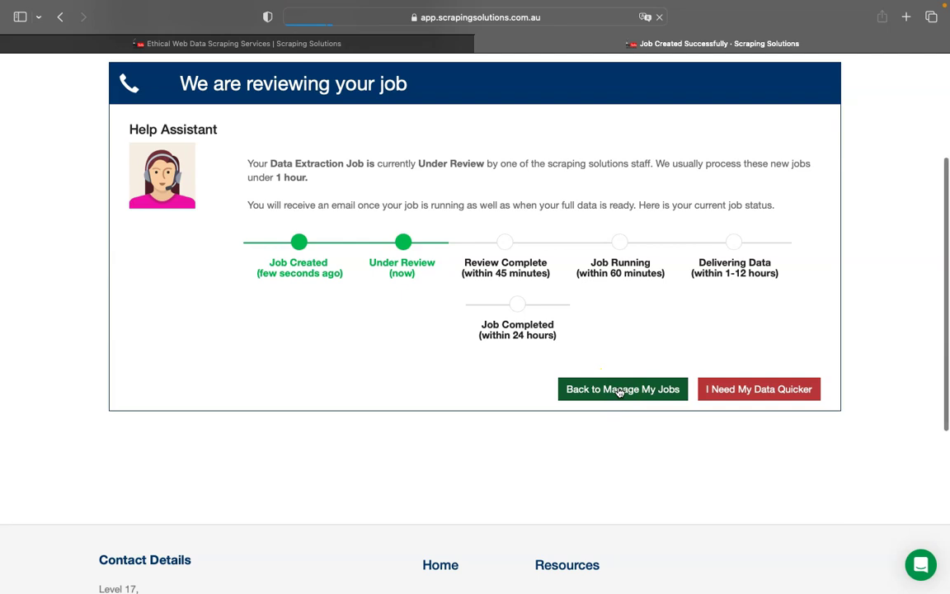
pyautogui.click(620, 391)
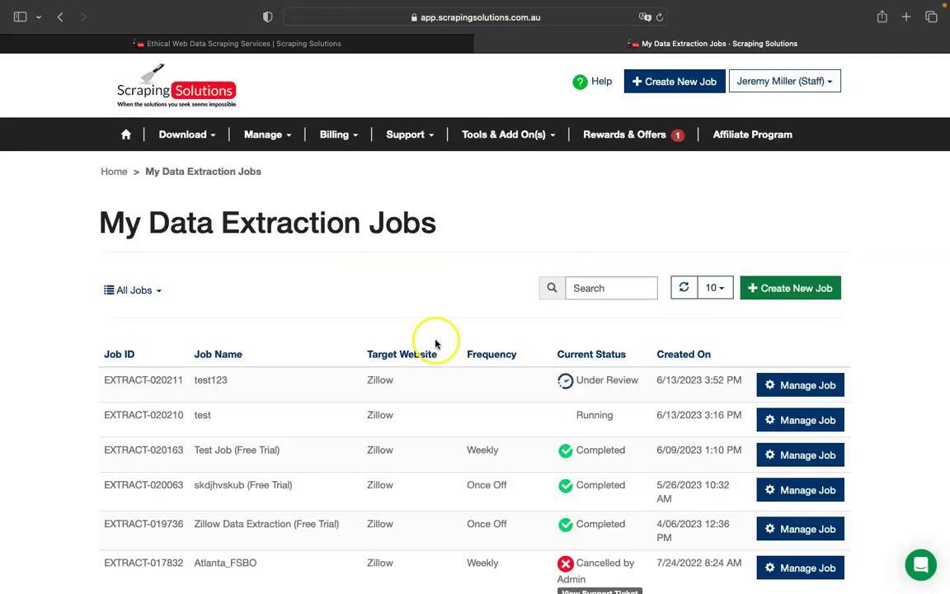
# Open the Manage Job page for the test123 job.
pyautogui.scroll(-1, 356, 280)
pyautogui.scroll(-4, 339, 280)
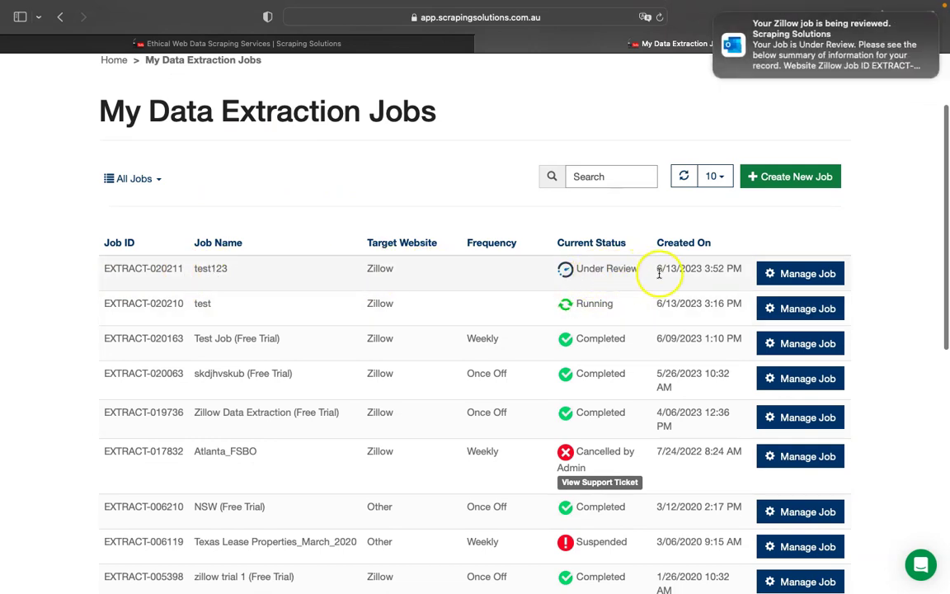
pyautogui.click(788, 277)
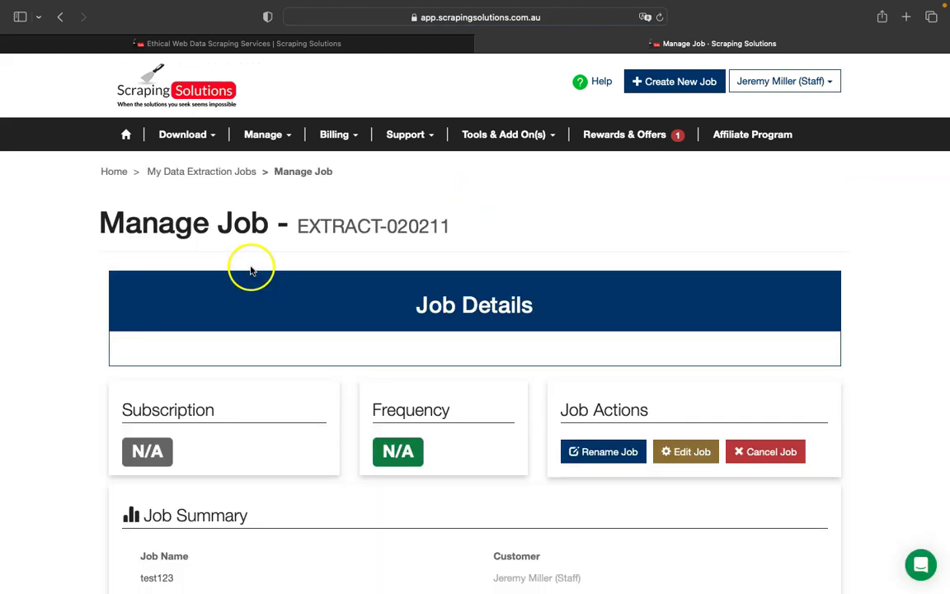
# Scroll past Job Summary and Data Downloads to the Zillow search Job Details.
pyautogui.scroll(-3, 406, 398)
pyautogui.scroll(-1, 405, 398)
pyautogui.scroll(-2, 406, 398)
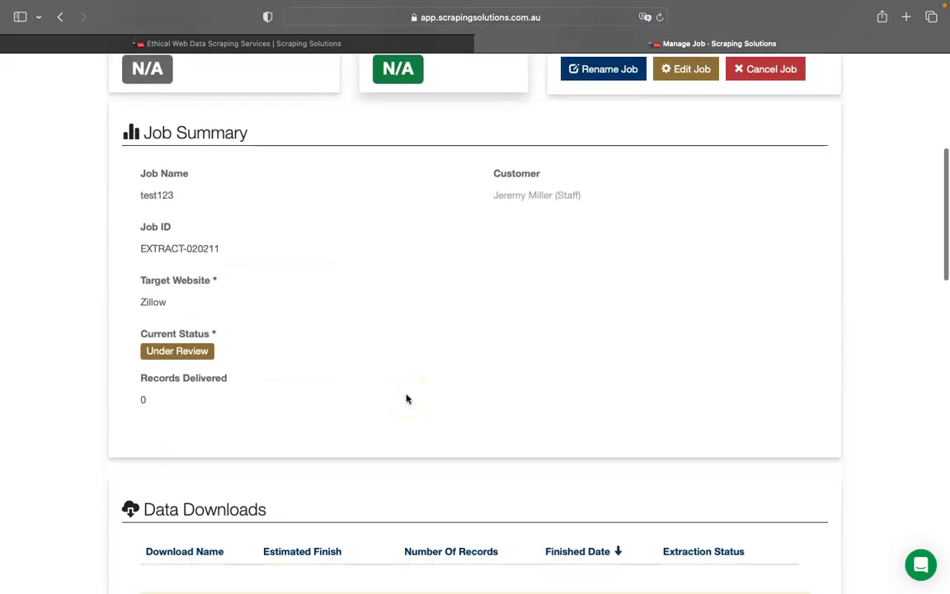
pyautogui.scroll(-3, 405, 398)
pyautogui.scroll(-3, 408, 397)
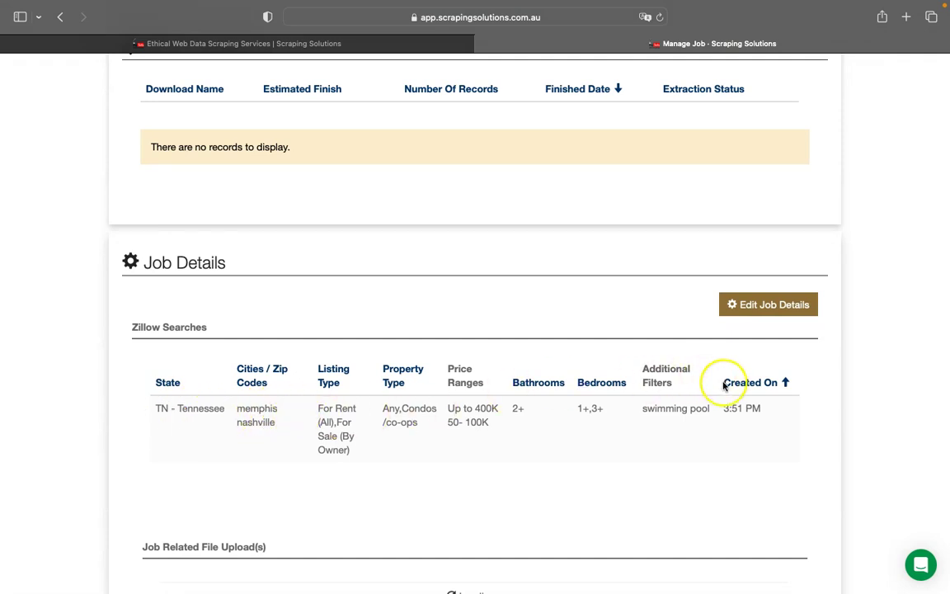
pyautogui.scroll(-1, 726, 381)
# Fill an Edit Job Details request with type Request Cancellation and description 'test'.
pyautogui.click(769, 240)
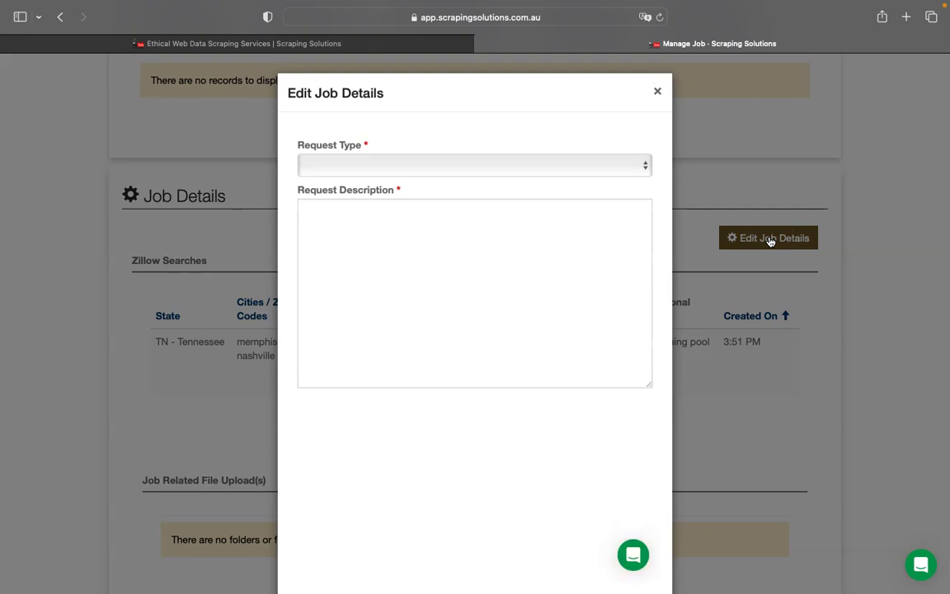
pyautogui.click(579, 268)
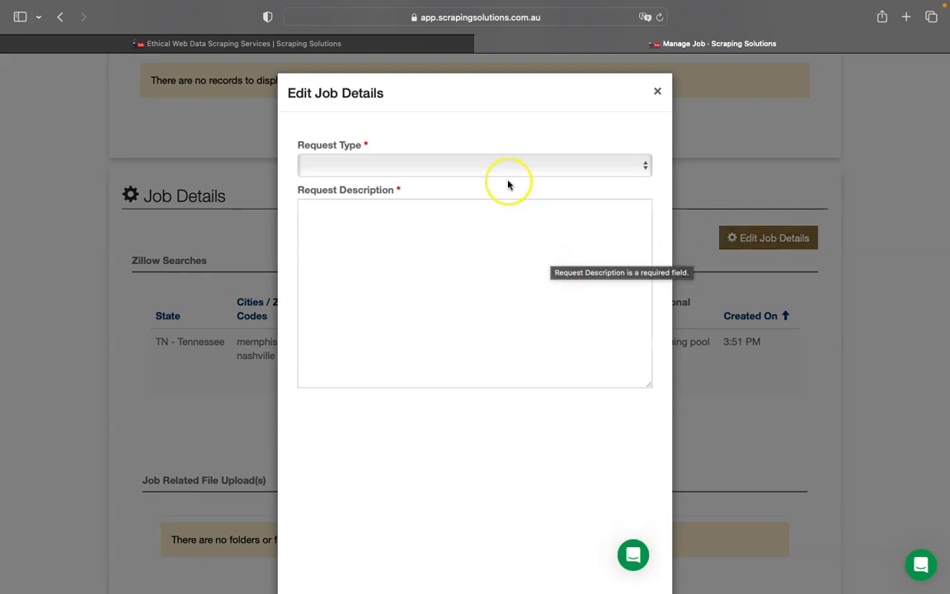
pyautogui.click(456, 163)
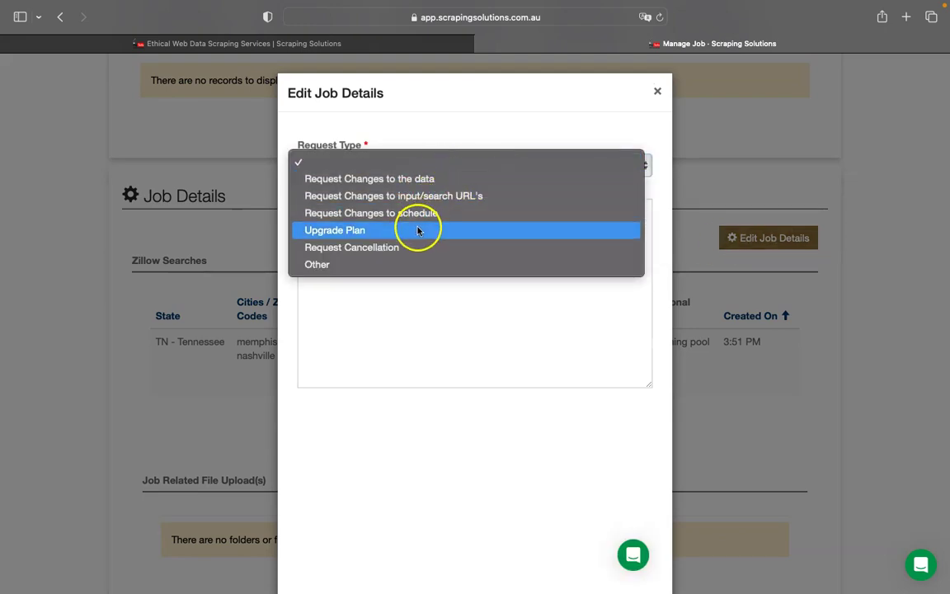
pyautogui.click(417, 247)
pyautogui.click(417, 247)
pyautogui.write('test')
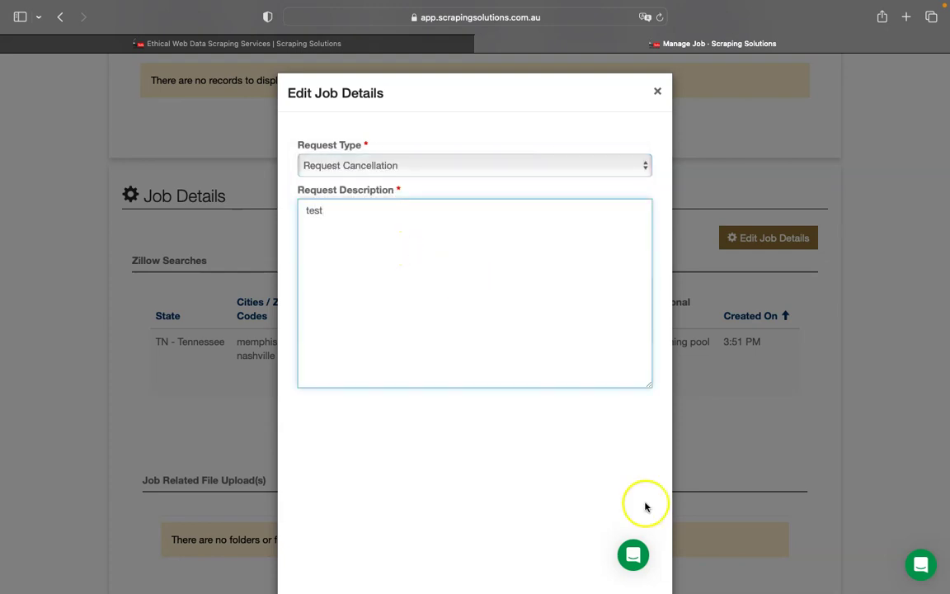
# Save & Close the cancellation request and review the Manage Job page again.
pyautogui.scroll(-2, 646, 506)
pyautogui.click(610, 550)
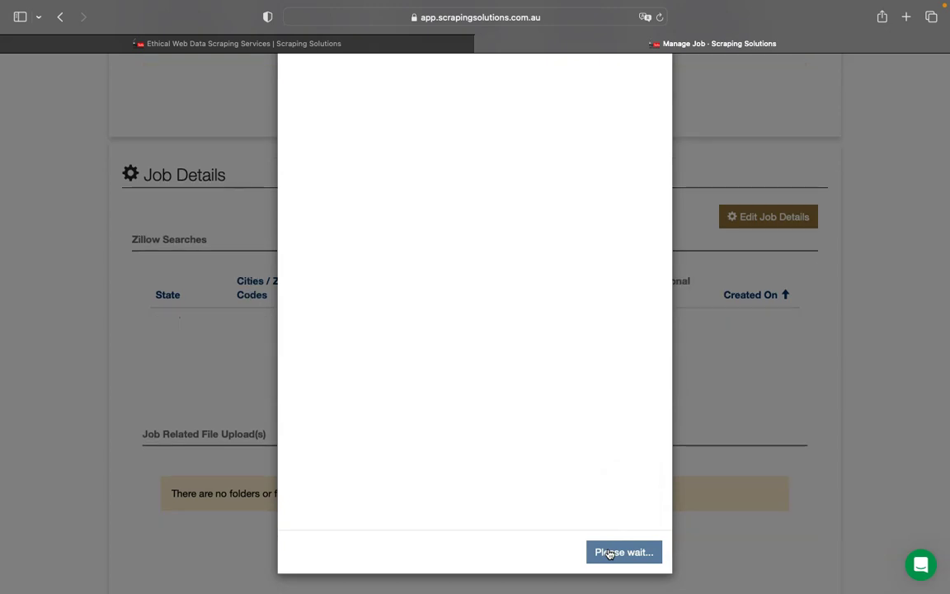
pyautogui.scroll(-3, 475, 224)
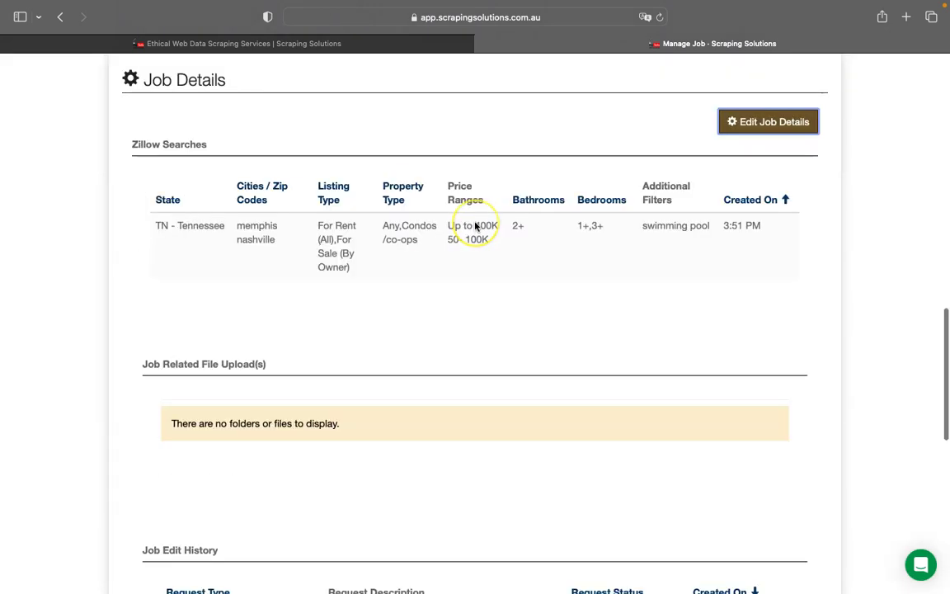
pyautogui.scroll(-10, 475, 225)
pyautogui.scroll(10, 475, 224)
pyautogui.scroll(10, 475, 225)
pyautogui.scroll(5, 475, 224)
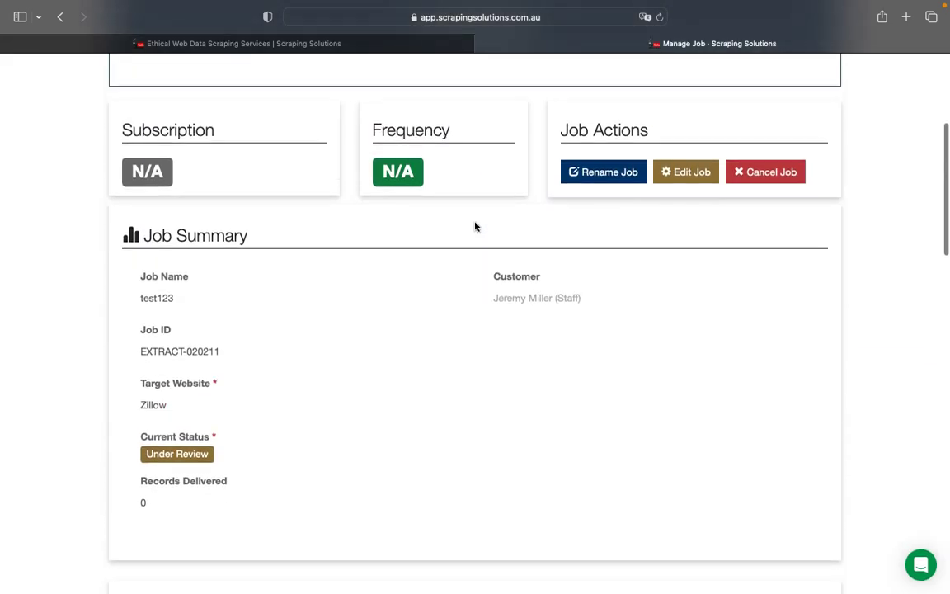
pyautogui.scroll(5, 475, 224)
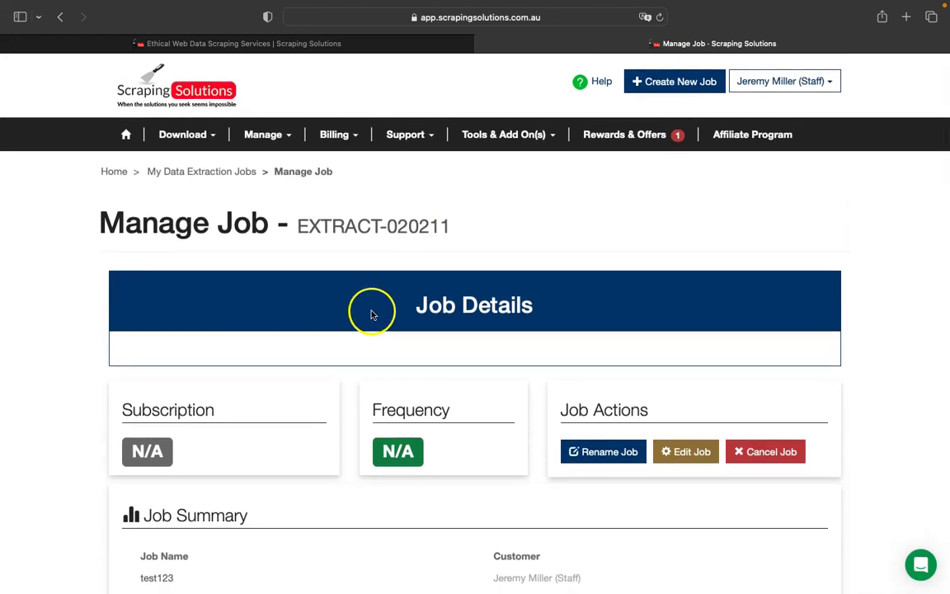
# Go back Home and open Download My Extracted Data, where the Zillow job shows In Progress.
pyautogui.click(113, 176)
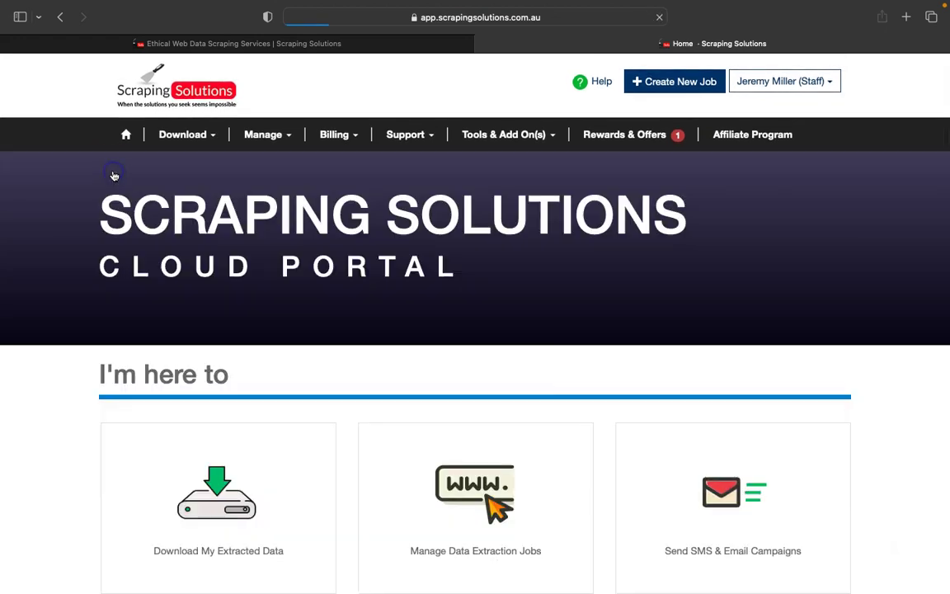
pyautogui.scroll(-3, 271, 388)
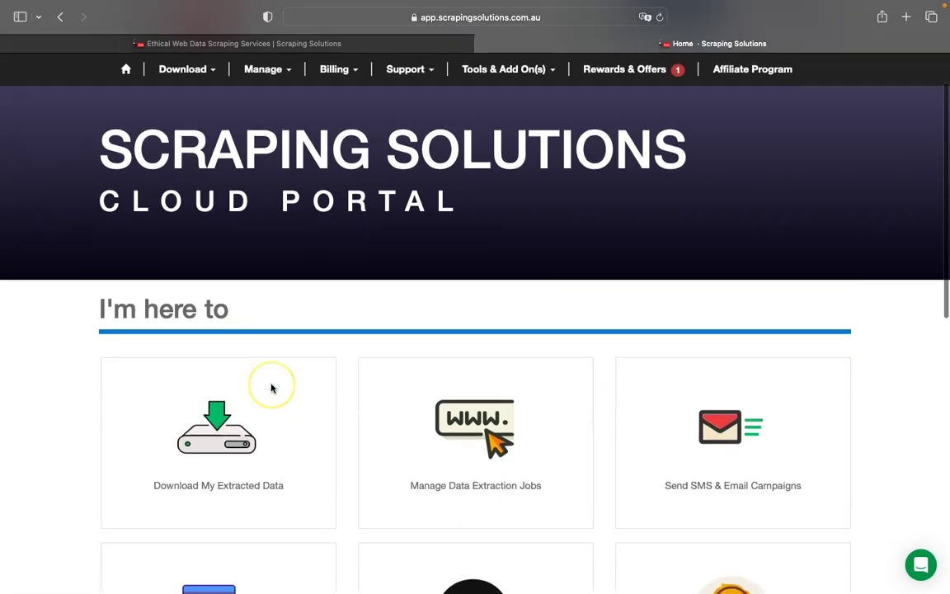
pyautogui.scroll(-2, 271, 387)
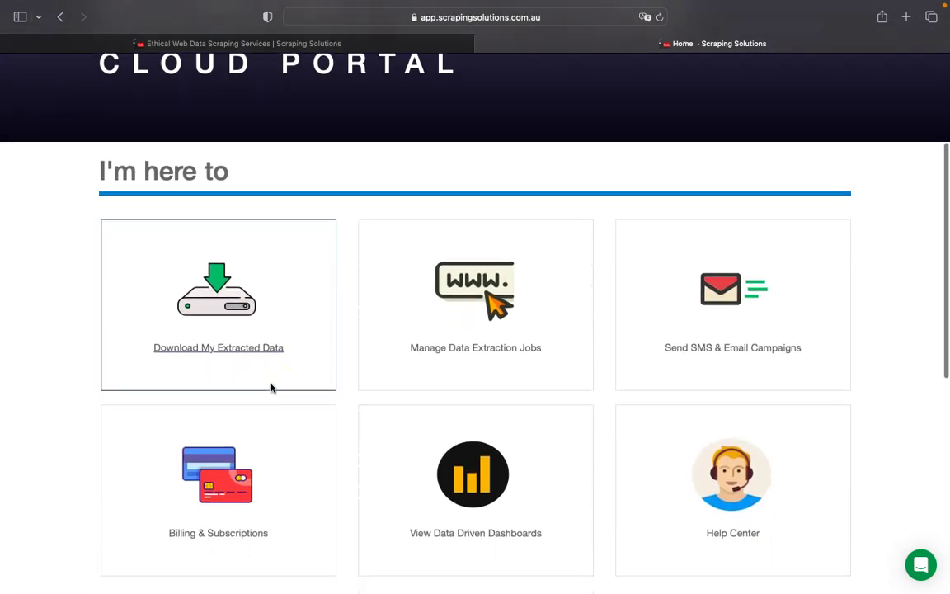
pyautogui.scroll(1, 271, 387)
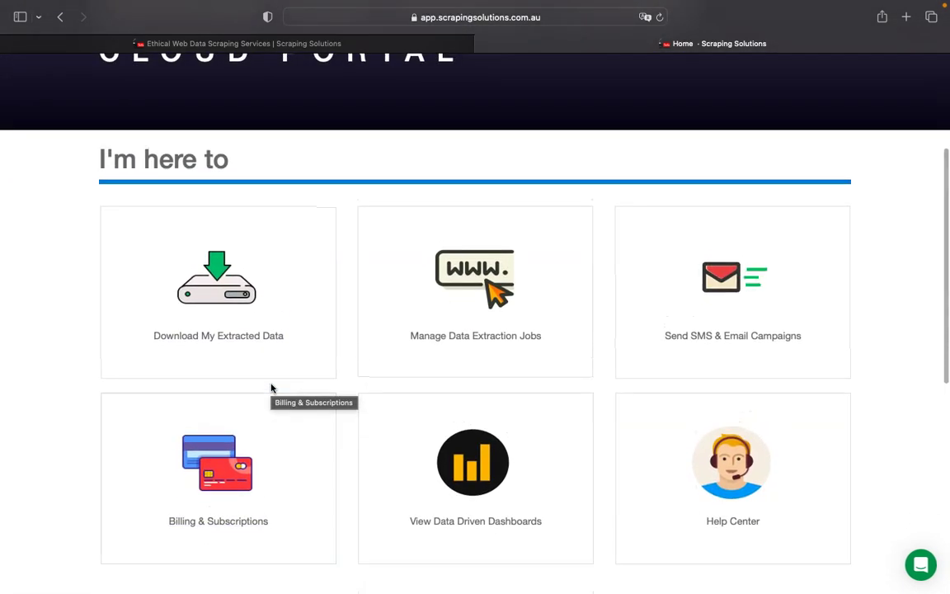
pyautogui.click(212, 318)
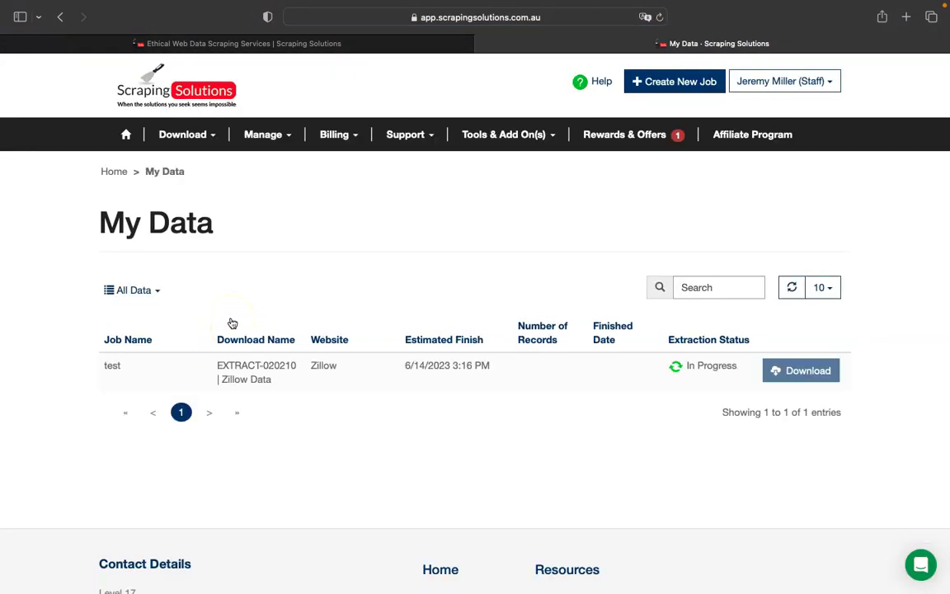
pyautogui.scroll(-1, 206, 362)
pyautogui.scroll(-1, 206, 369)
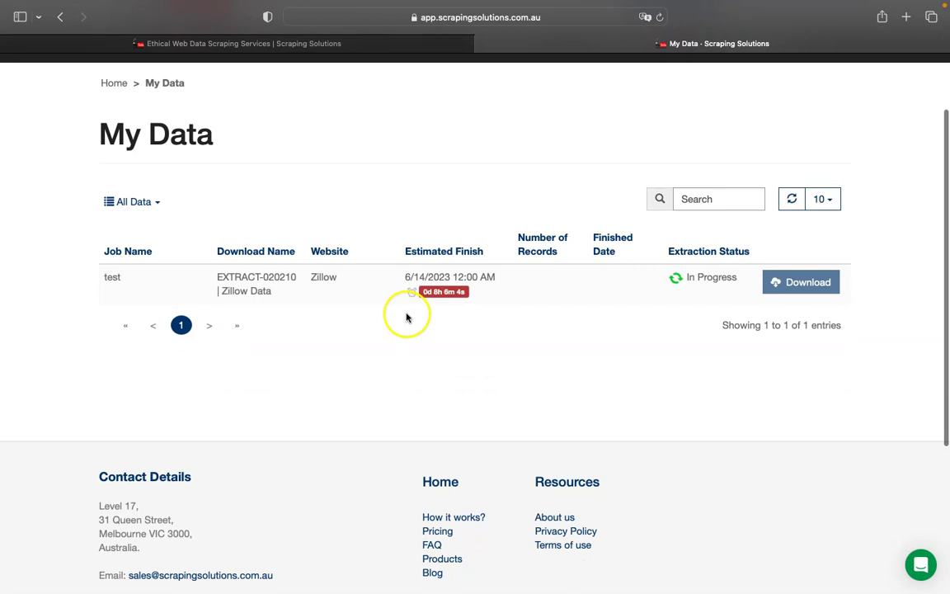
pyautogui.scroll(-2, 205, 321)
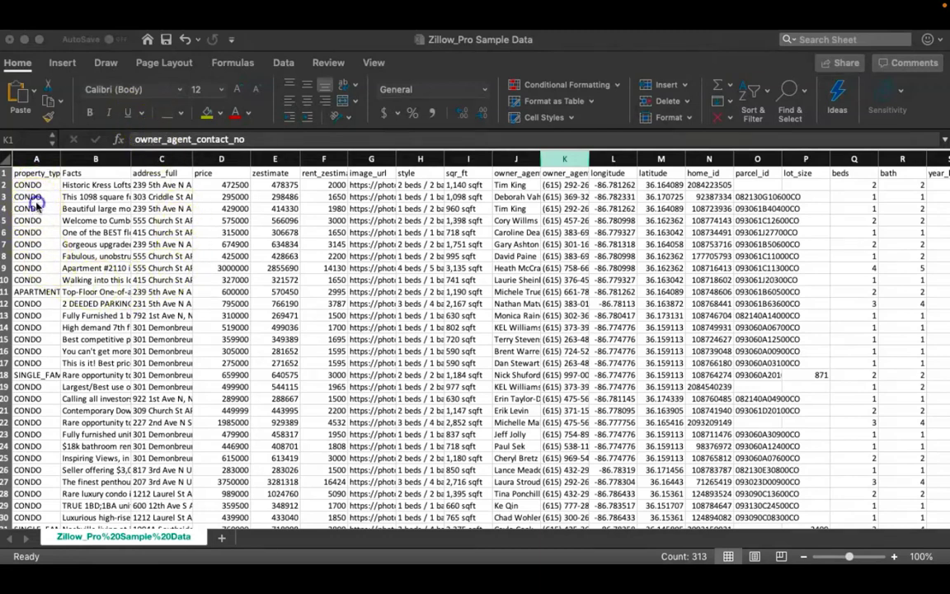
# Inspect sample cells A4, B4, C3, E2, J4 and K4, then switch back to the portal.
pyautogui.click(33, 209)
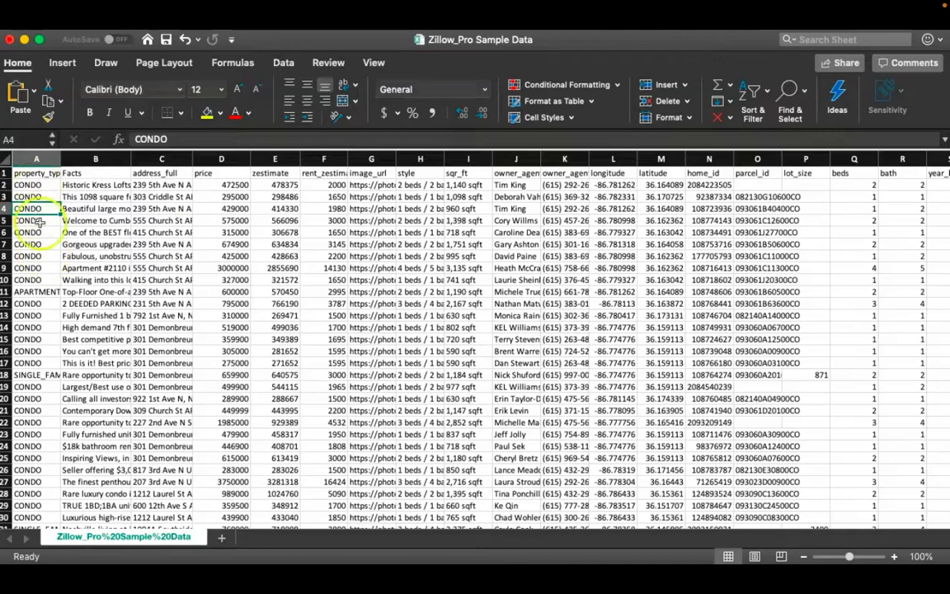
pyautogui.click(101, 209)
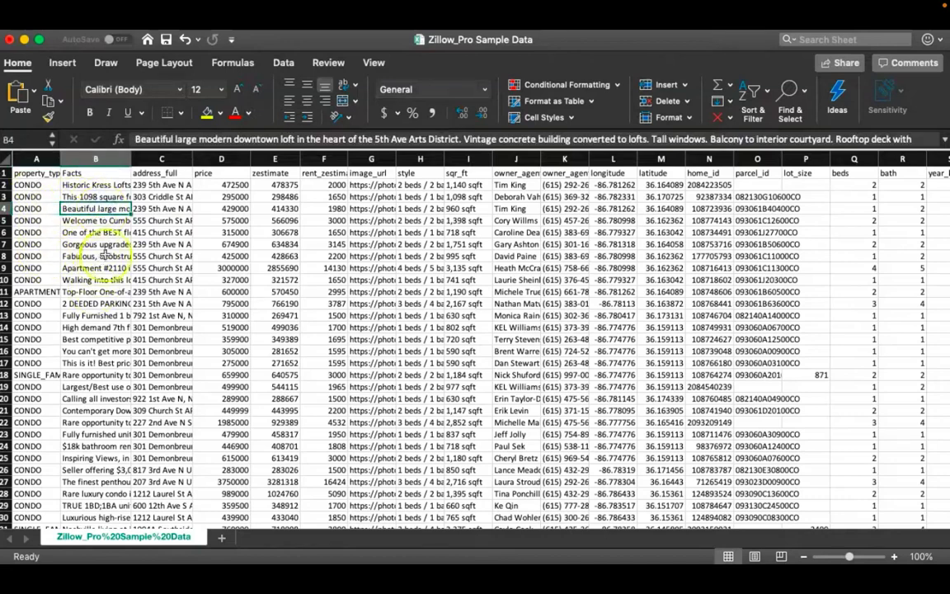
pyautogui.click(153, 197)
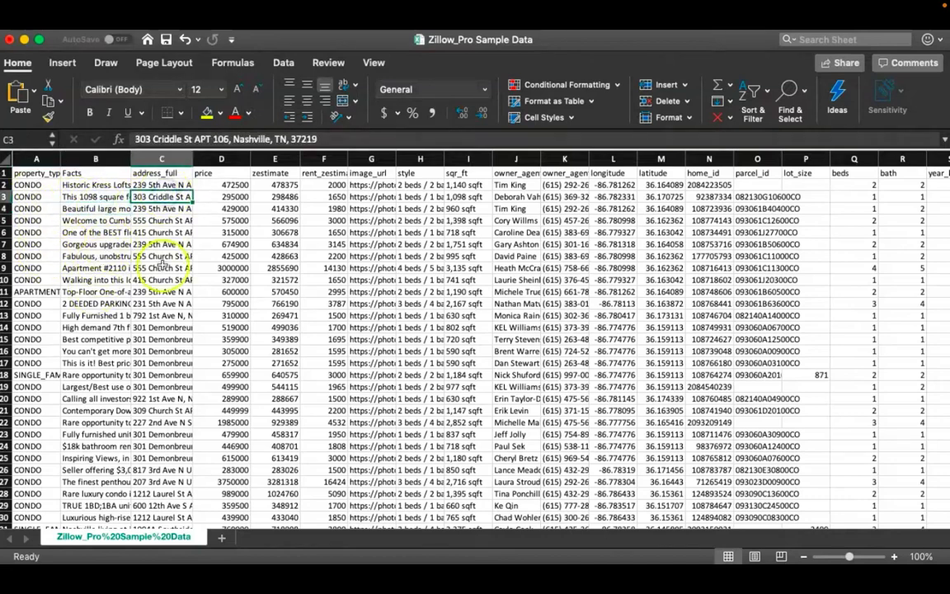
pyautogui.click(277, 183)
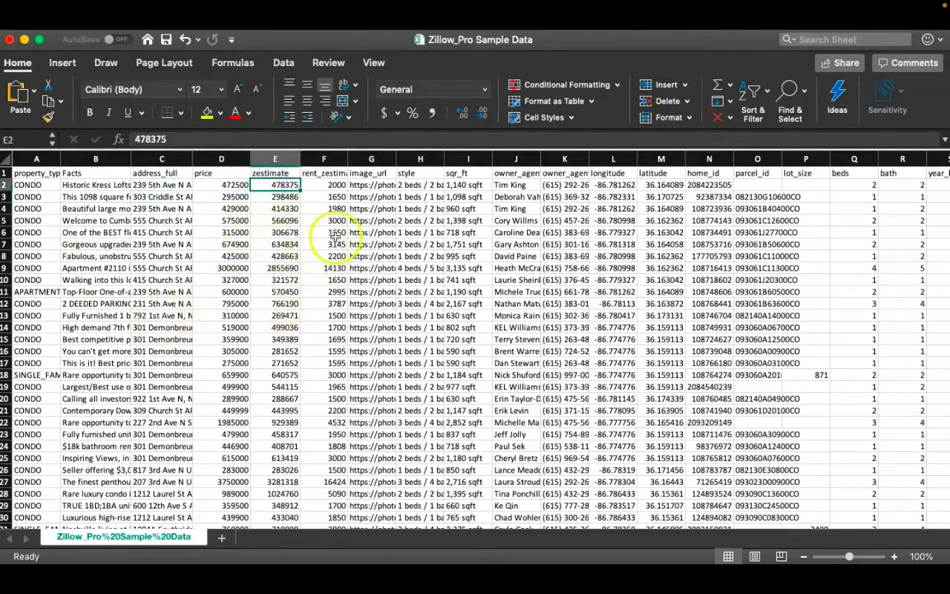
pyautogui.click(511, 209)
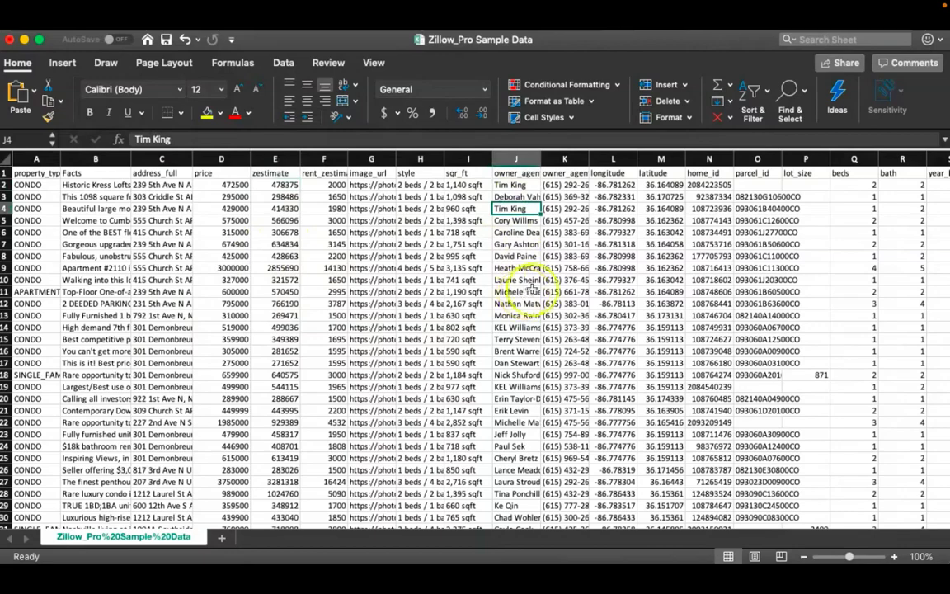
pyautogui.click(564, 209)
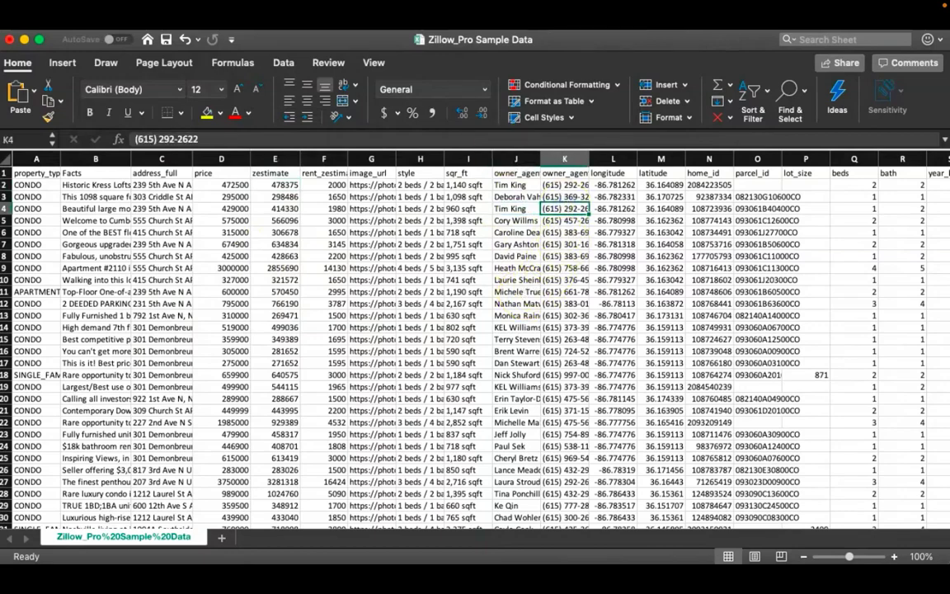
pyautogui.press('super+Tab')
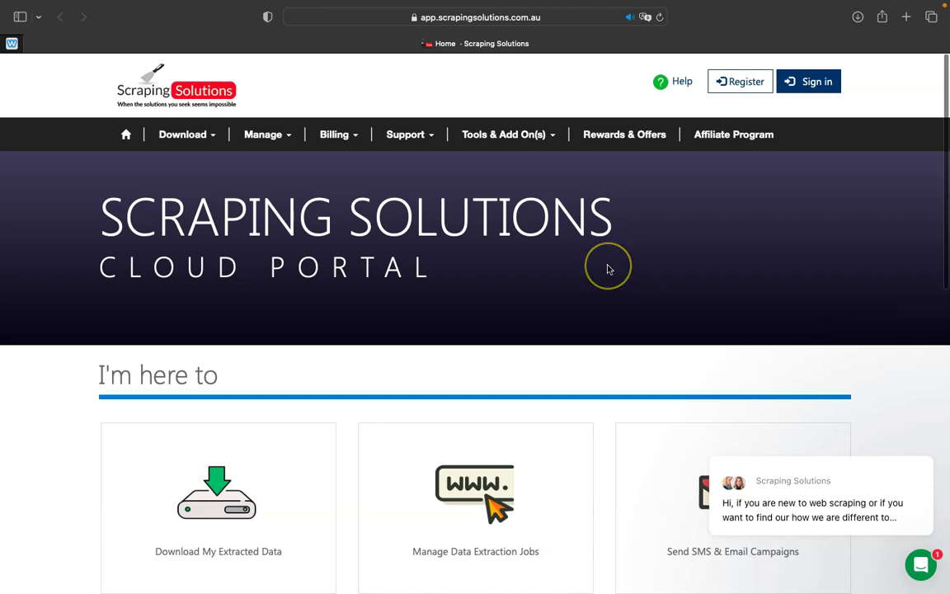
pyautogui.scroll(-3, 607, 269)
pyautogui.scroll(-3, 608, 268)
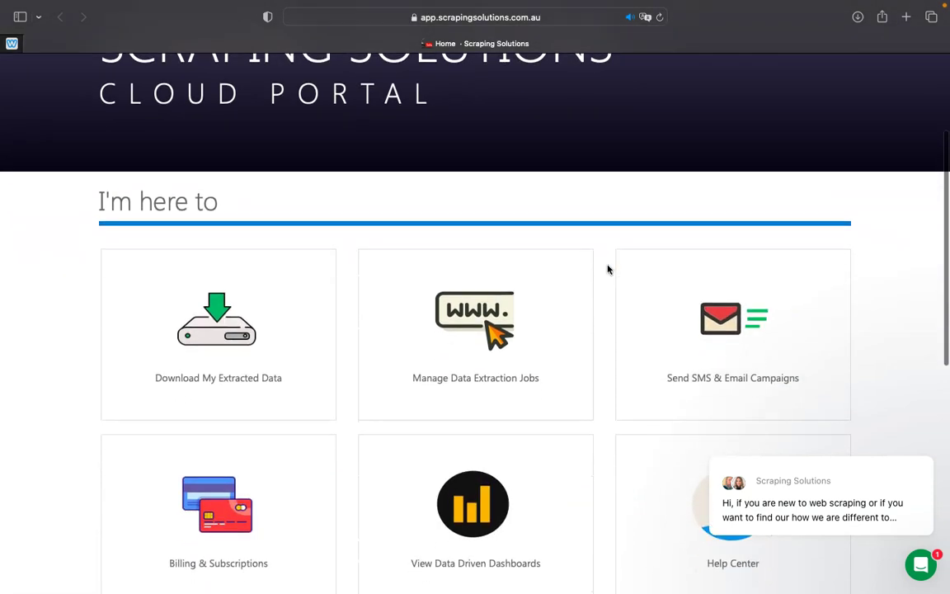
pyautogui.scroll(-2, 607, 269)
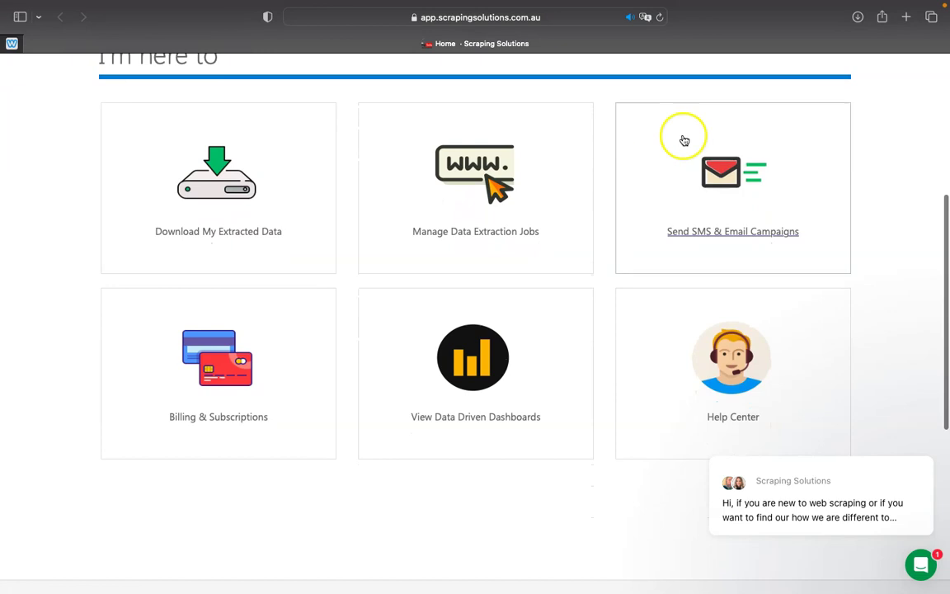
pyautogui.click(918, 563)
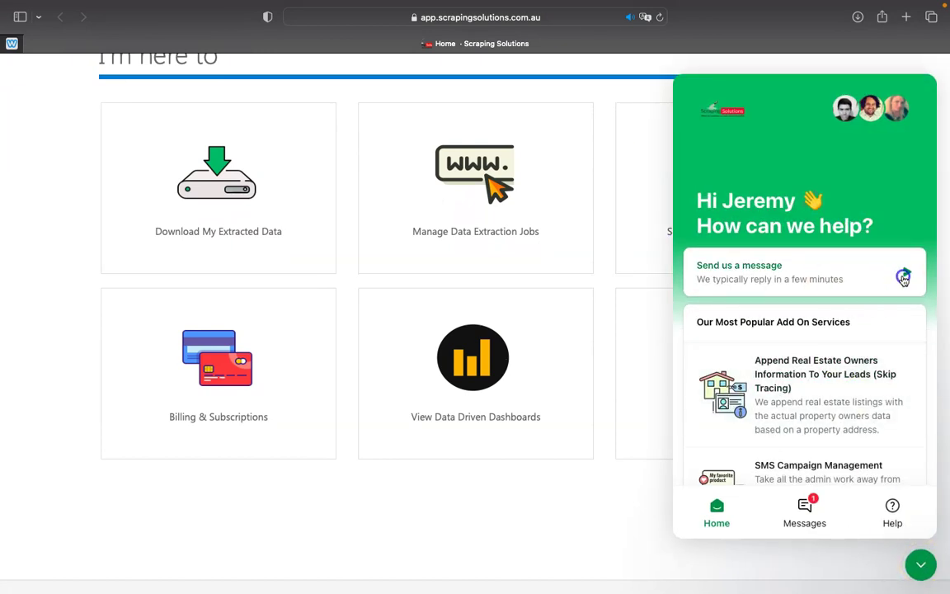
pyautogui.click(903, 278)
pyautogui.click(917, 568)
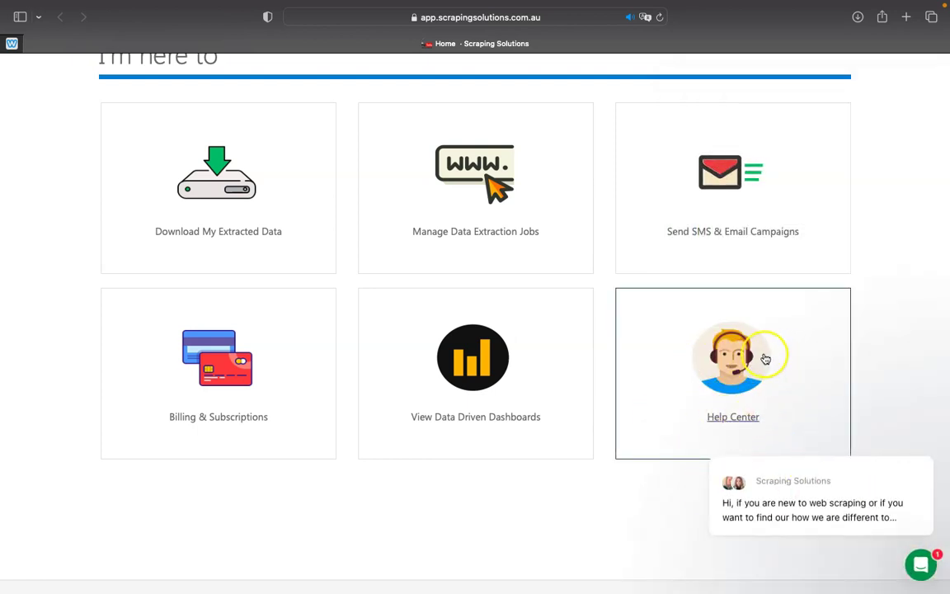
pyautogui.scroll(3, 739, 413)
pyautogui.scroll(3, 743, 406)
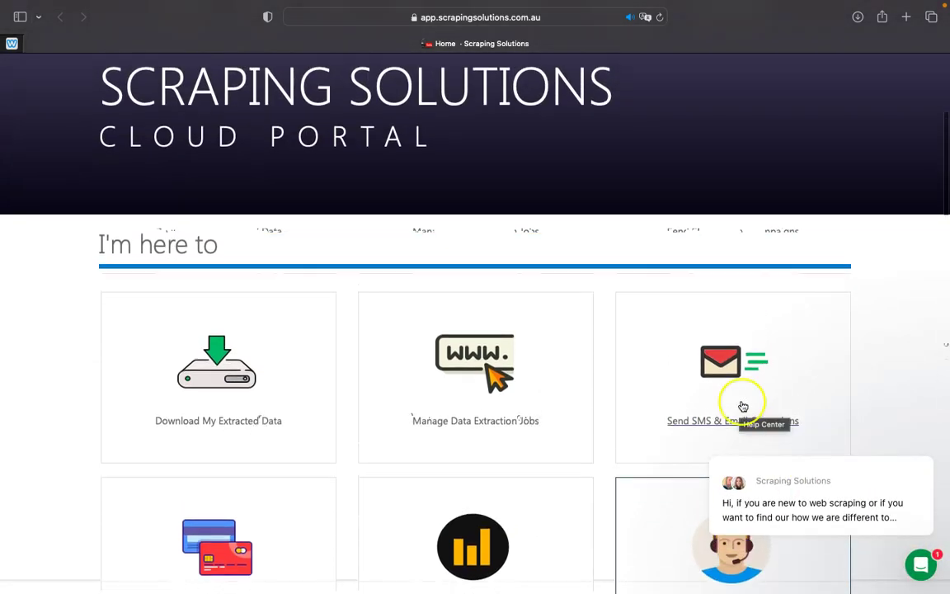
pyautogui.scroll(2, 899, 284)
pyautogui.scroll(2, 900, 284)
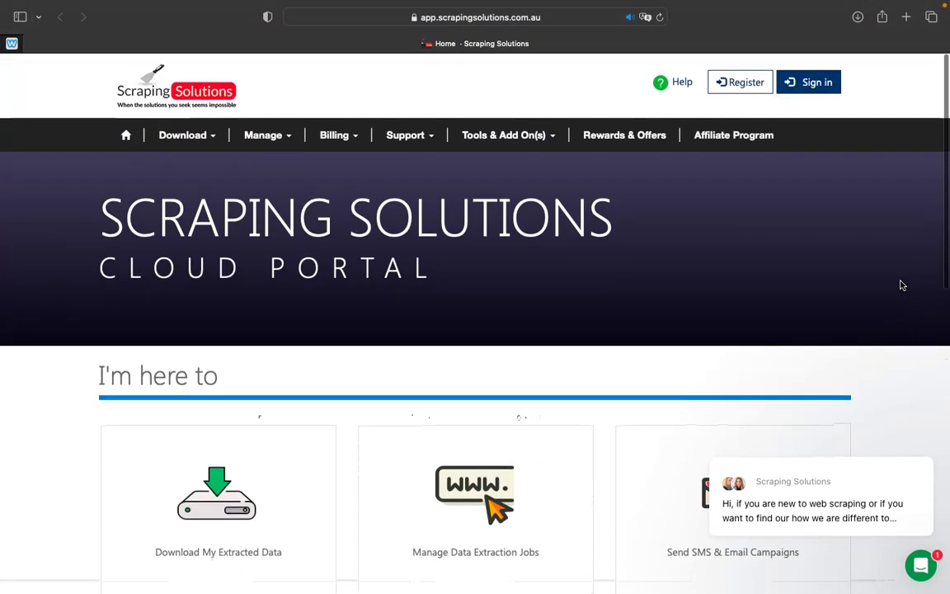